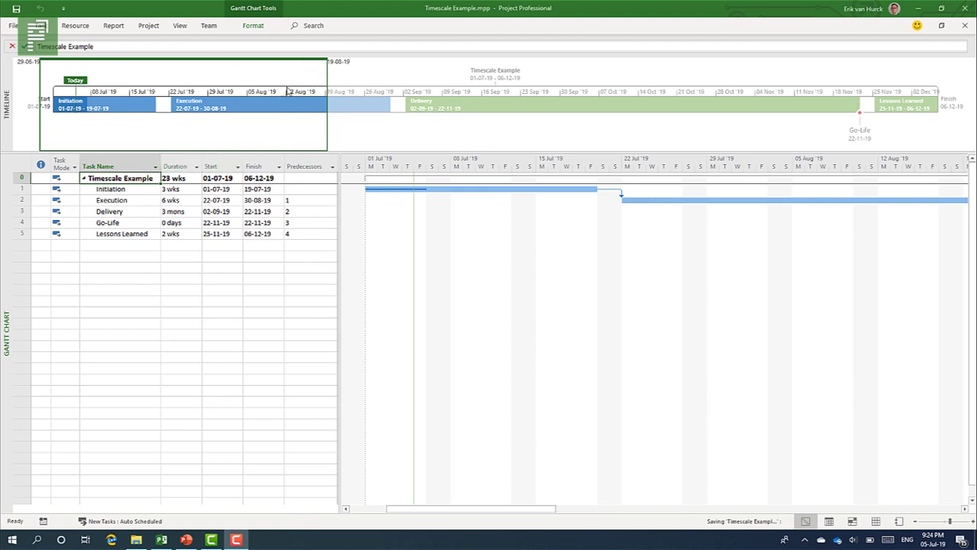
Extend the visible date range on the timeline to the project finish so the Gantt chart covers more of the schedule
{"action": "left_click", "coordinate": [327, 75]}
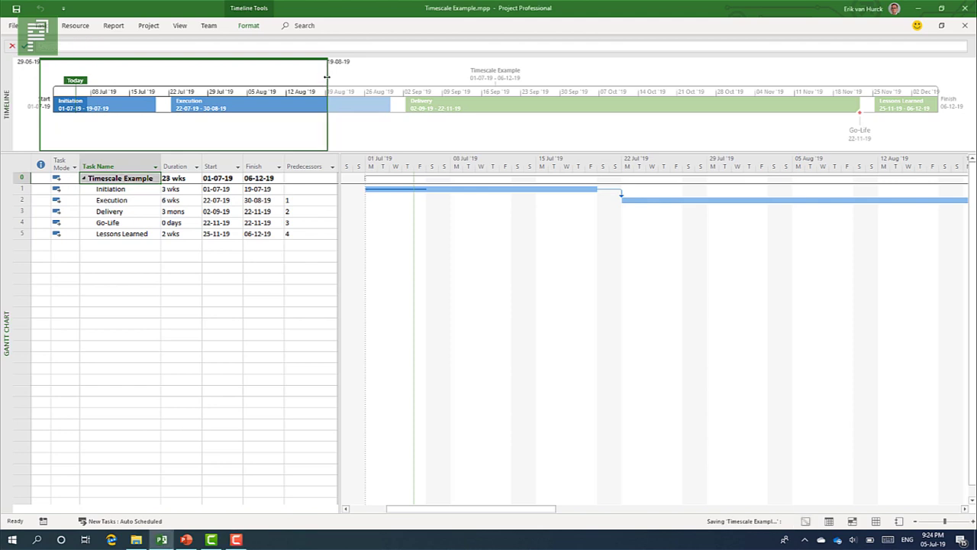
{"action": "left_click_drag", "start_coordinate": [327, 75], "coordinate": [956, 79]}
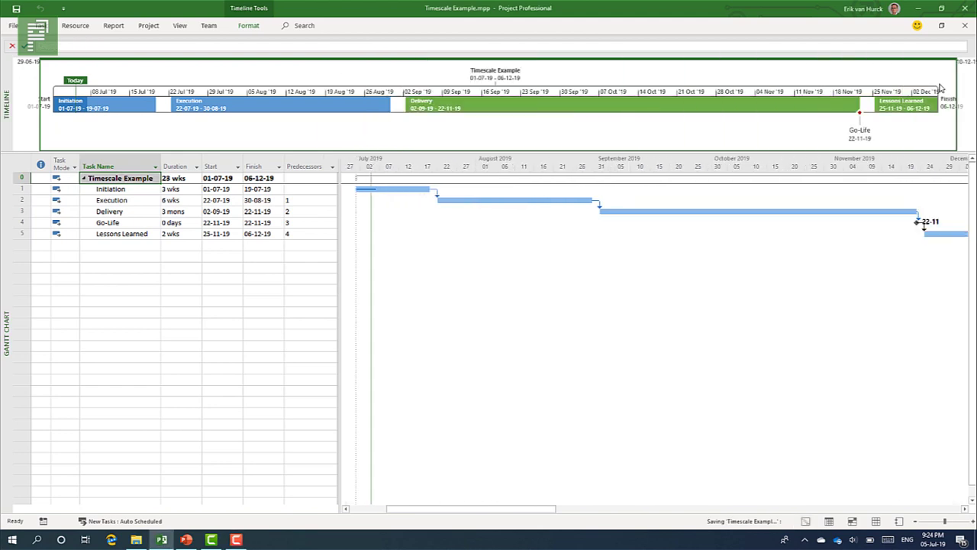
{"action": "left_click", "coordinate": [372, 181]}
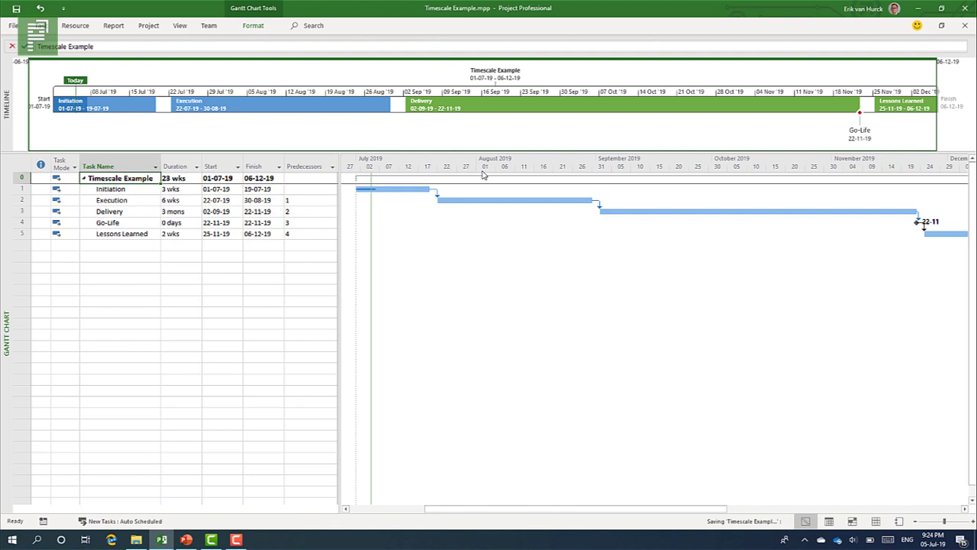
Fit the entire project in the Gantt chart and collapse the ribbon
{"action": "left_click", "coordinate": [180, 26]}
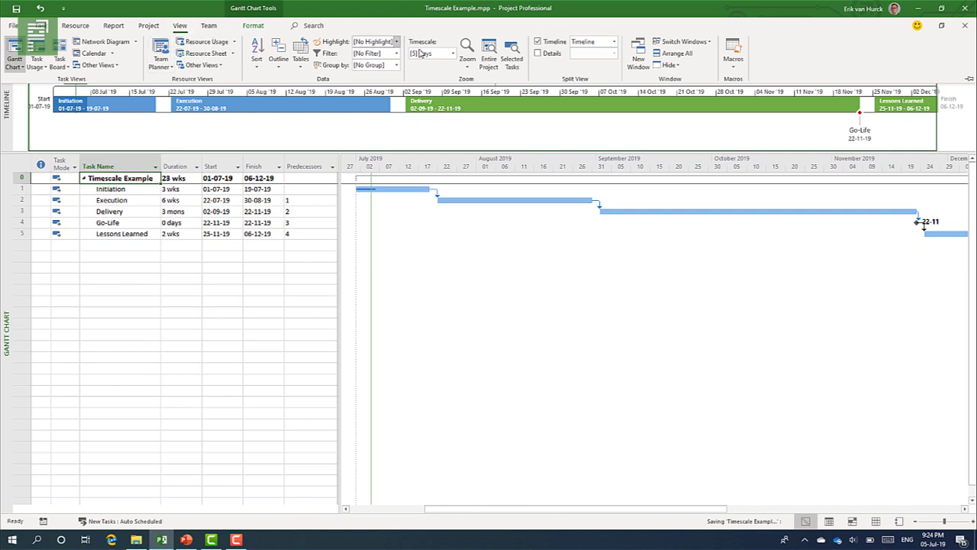
{"action": "left_click", "coordinate": [489, 68]}
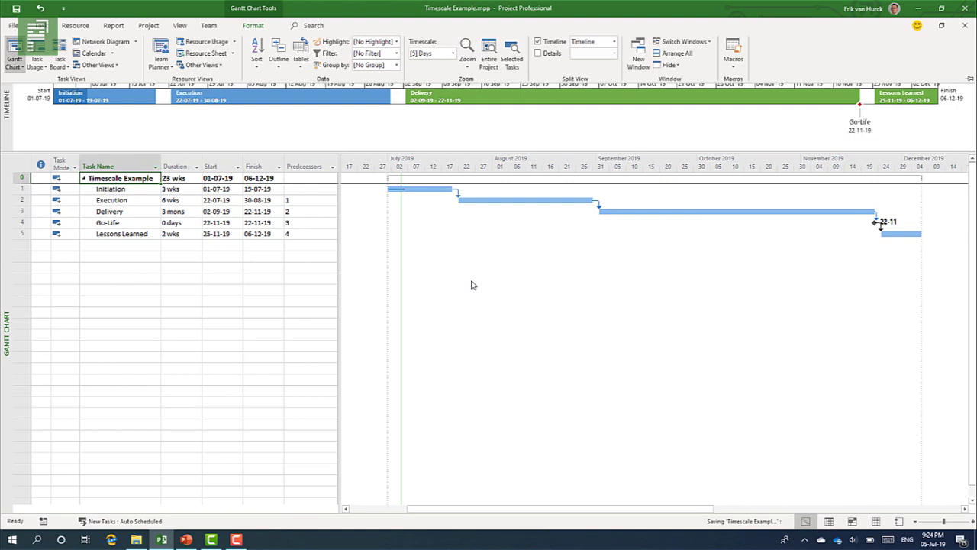
{"action": "key", "text": "ctrl+F1"}
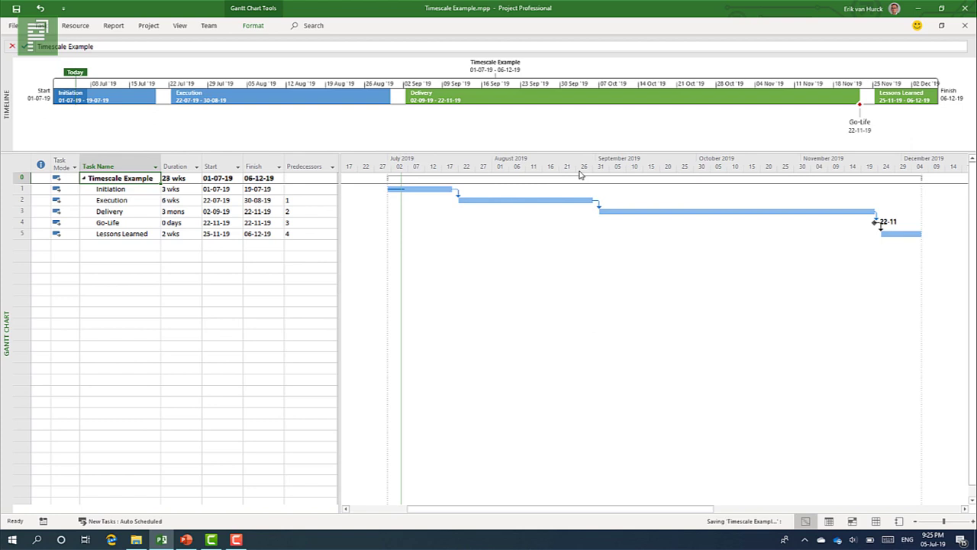
Set the duration of the Execution task to 4 mons and of the Initiation task to 12 mons
{"action": "left_click", "coordinate": [192, 199]}
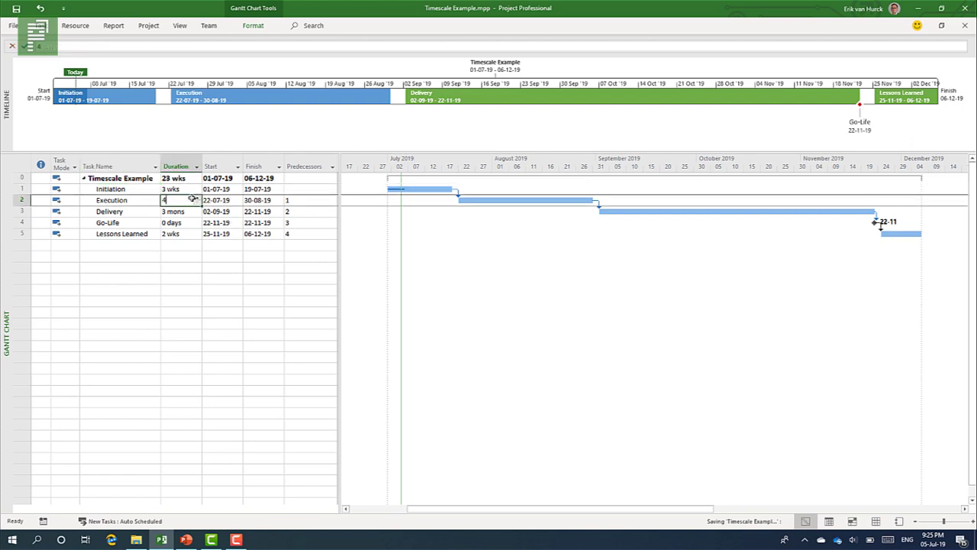
{"action": "type", "text": "4 mons"}
{"action": "key", "text": "Return"}
{"action": "key", "text": "Up"}
{"action": "key", "text": "Up"}
{"action": "type", "text": "12 mons"}
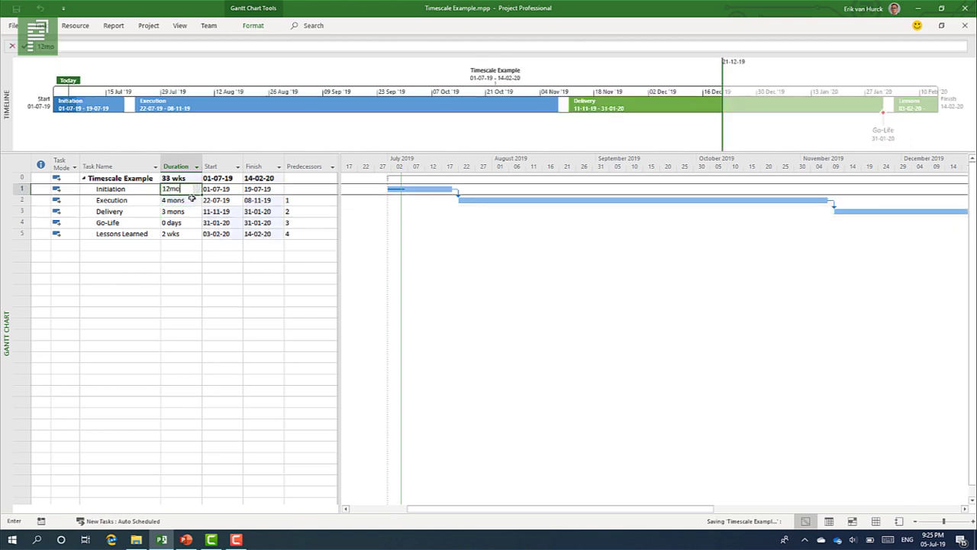
{"action": "key", "text": "Return"}
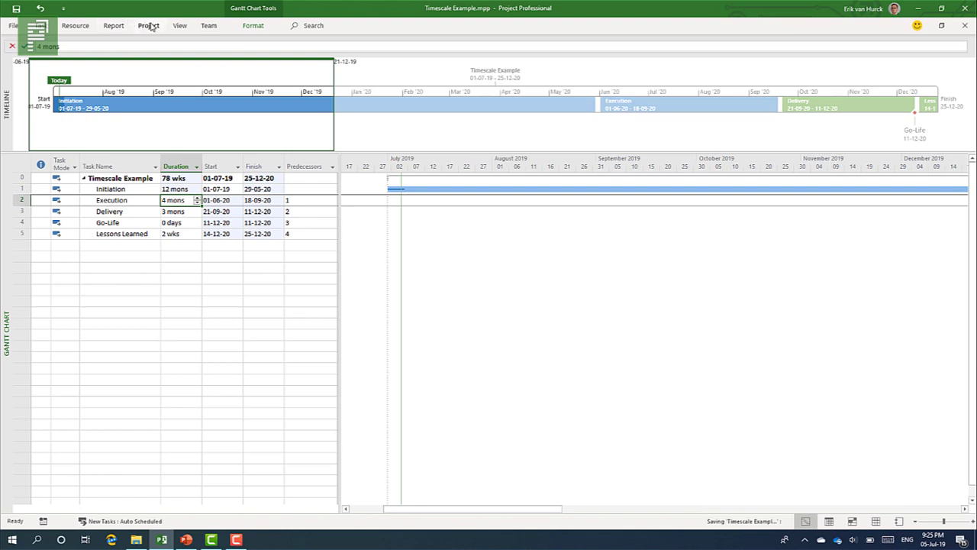
Fit the entire lengthened project in the Gantt chart
{"action": "left_click", "coordinate": [179, 26]}
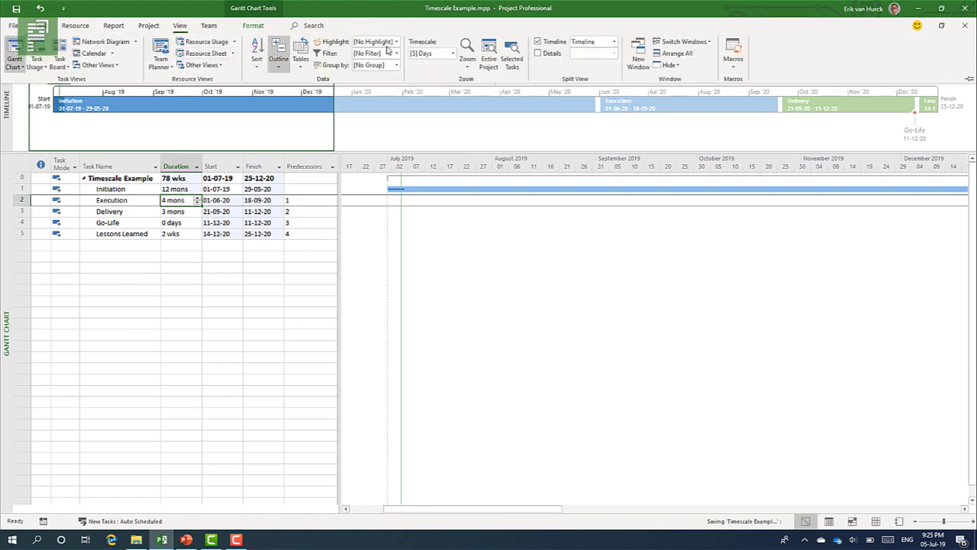
{"action": "left_click", "coordinate": [489, 60]}
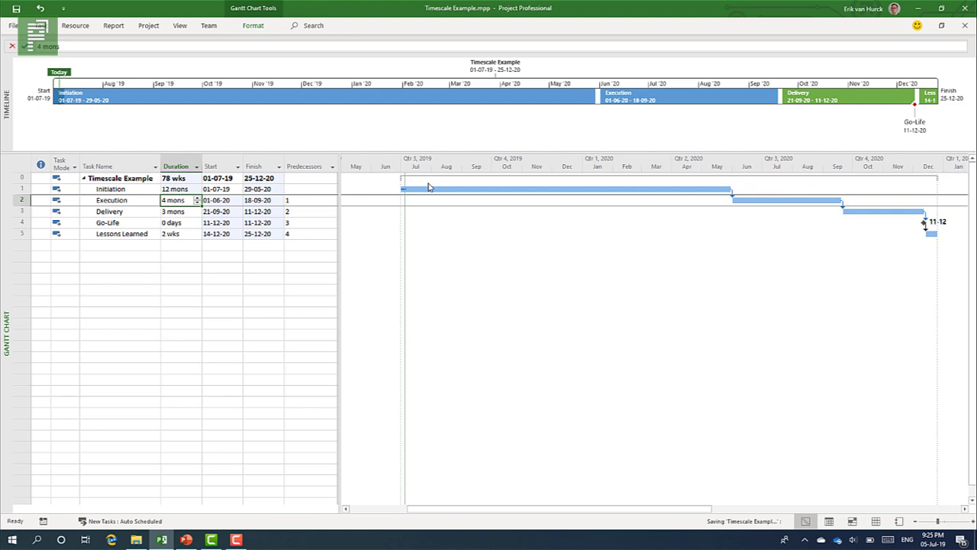
Undo the duration changes made to the Initiation and Execution tasks
{"action": "key", "text": "ctrl+z"}
{"action": "key", "text": "ctrl+z"}
{"action": "key", "text": "ctrl+z"}
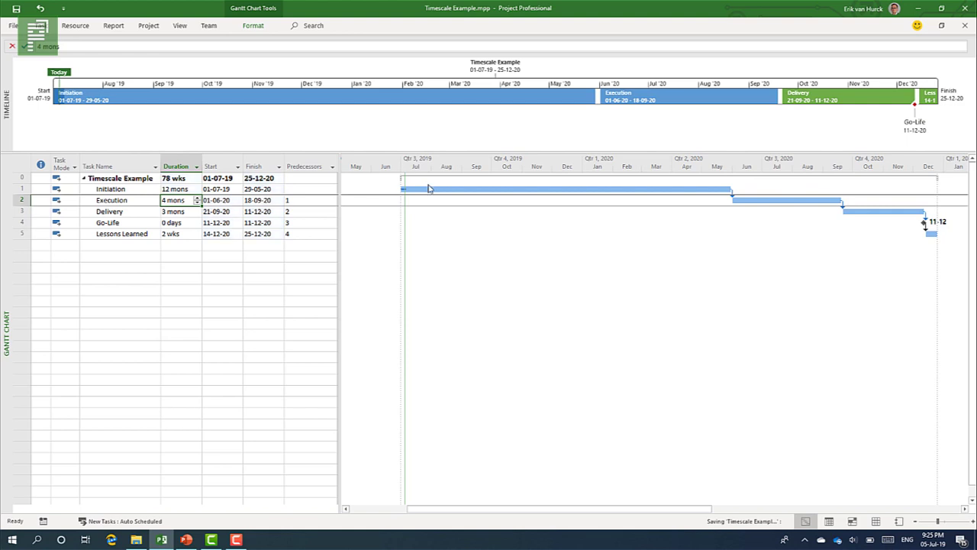
{"action": "key", "text": "ctrl+z"}
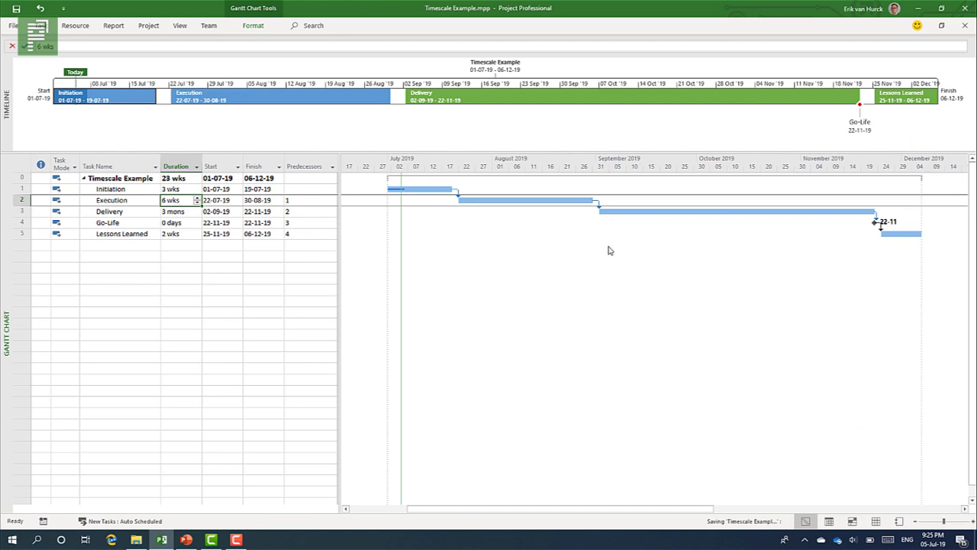
Zoom the Gantt chart out to a half-year timescale and back in
{"action": "left_click", "coordinate": [915, 521]}
{"action": "left_click", "coordinate": [915, 520]}
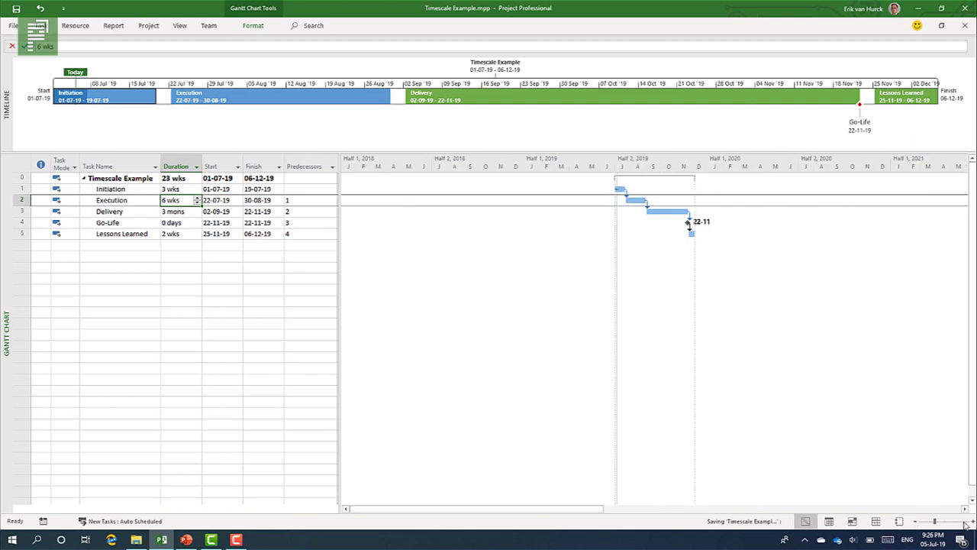
{"action": "left_click", "coordinate": [968, 522]}
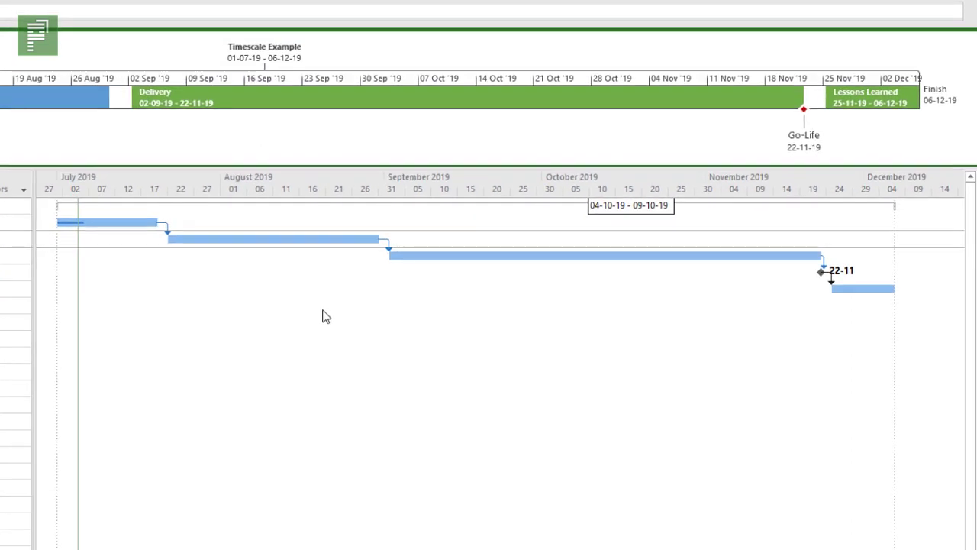
Review the tier settings of the Gantt chart timescale and set it to show Three tiers (Top, Middle, Bottom)
{"action": "right_click", "coordinate": [157, 190]}
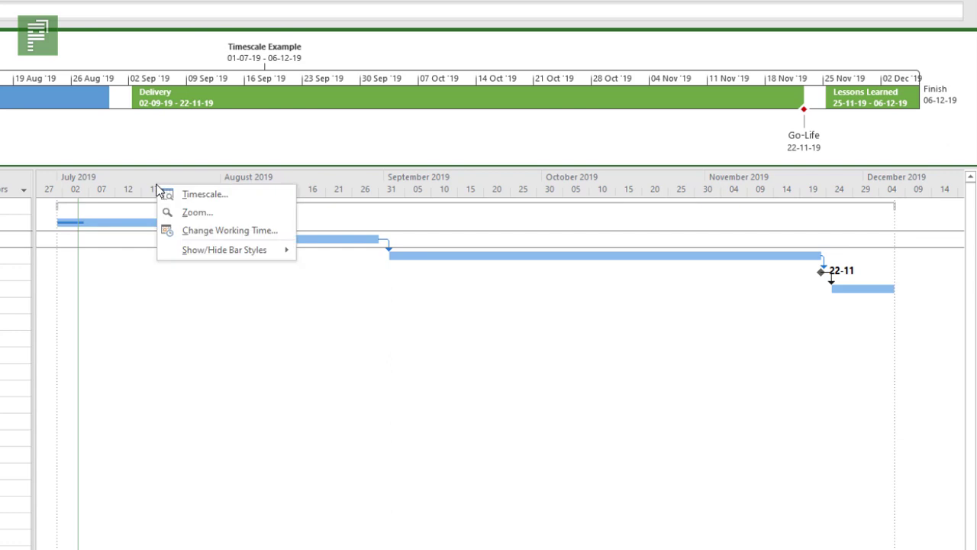
{"action": "left_click", "coordinate": [256, 195]}
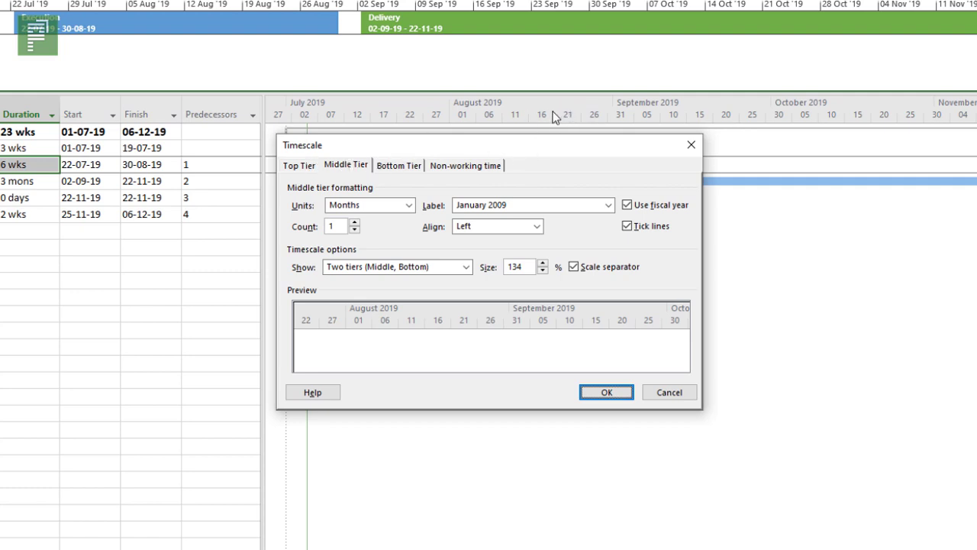
{"action": "left_click", "coordinate": [307, 166]}
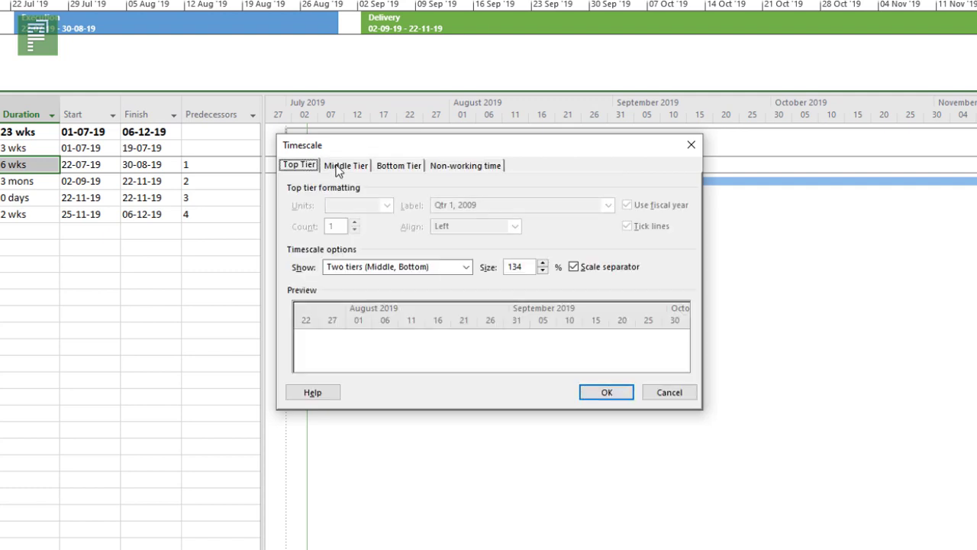
{"action": "left_click", "coordinate": [340, 167]}
{"action": "left_click", "coordinate": [396, 167]}
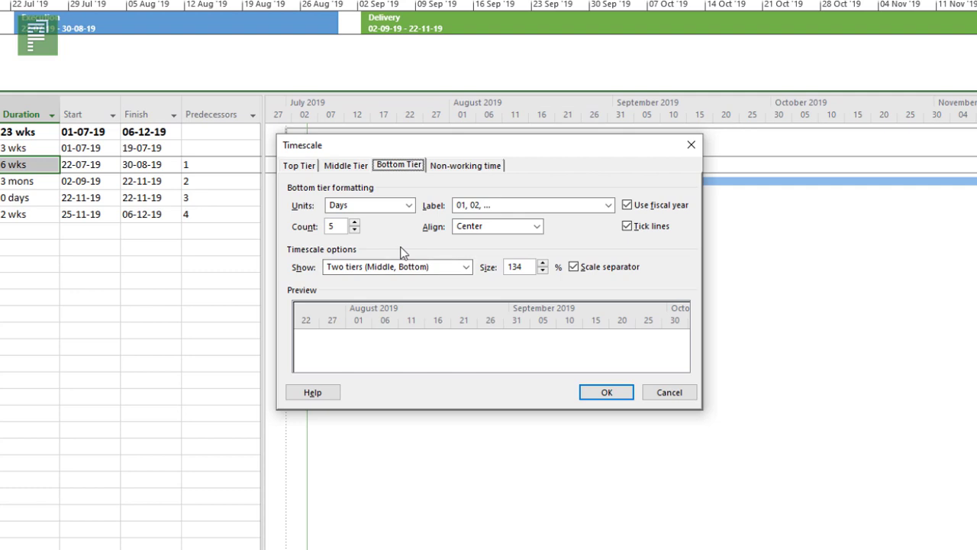
{"action": "left_click", "coordinate": [357, 164]}
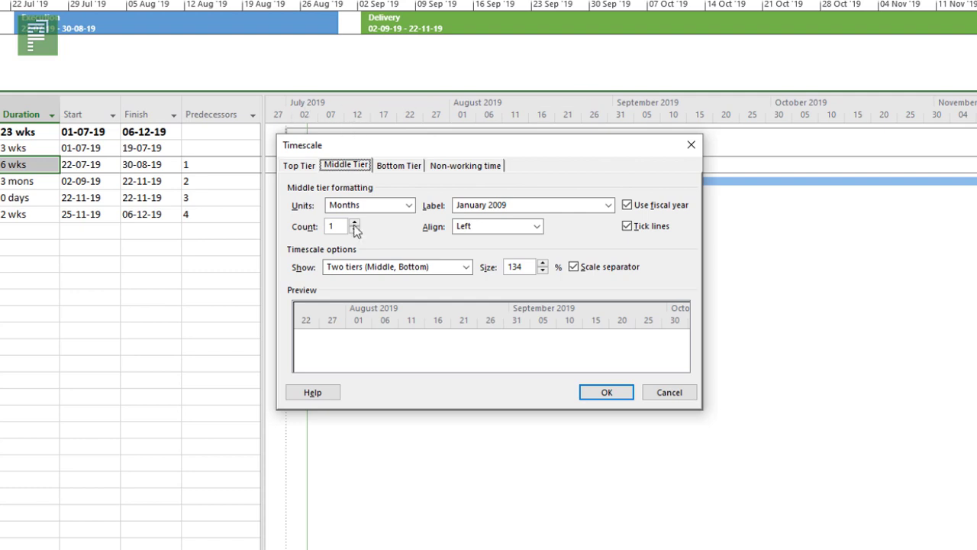
{"action": "left_click", "coordinate": [365, 269]}
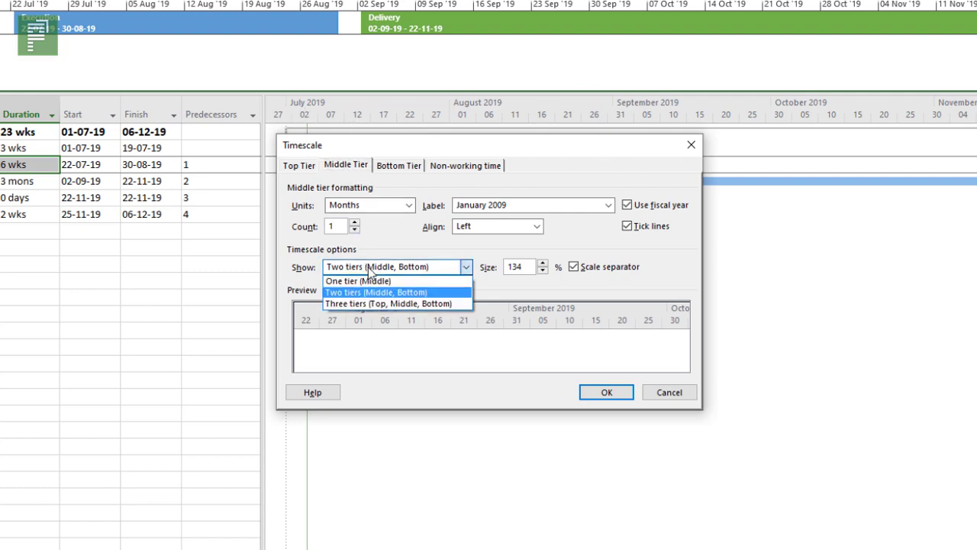
{"action": "left_click", "coordinate": [352, 305]}
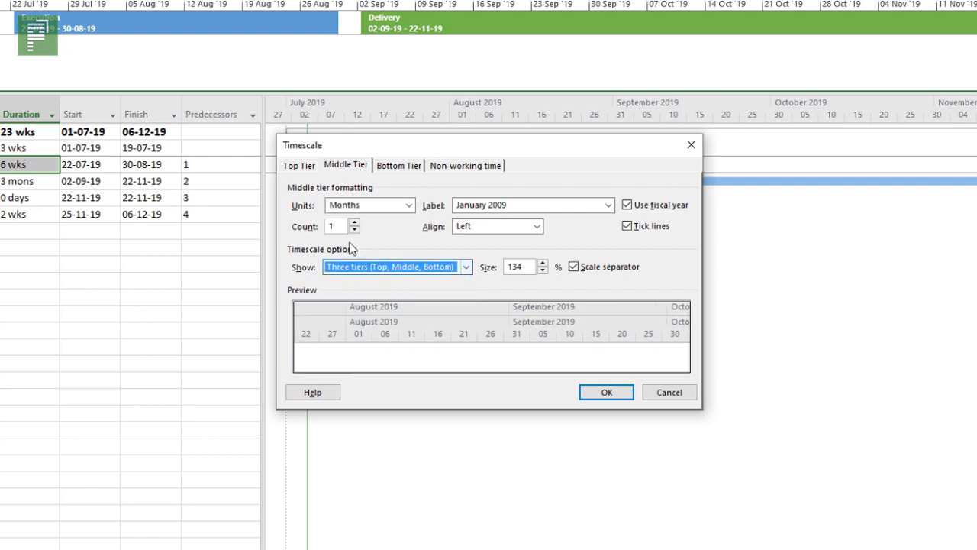
Format the top tier of the timescale in Years with the label style '09, '10, ...
{"action": "left_click", "coordinate": [312, 166]}
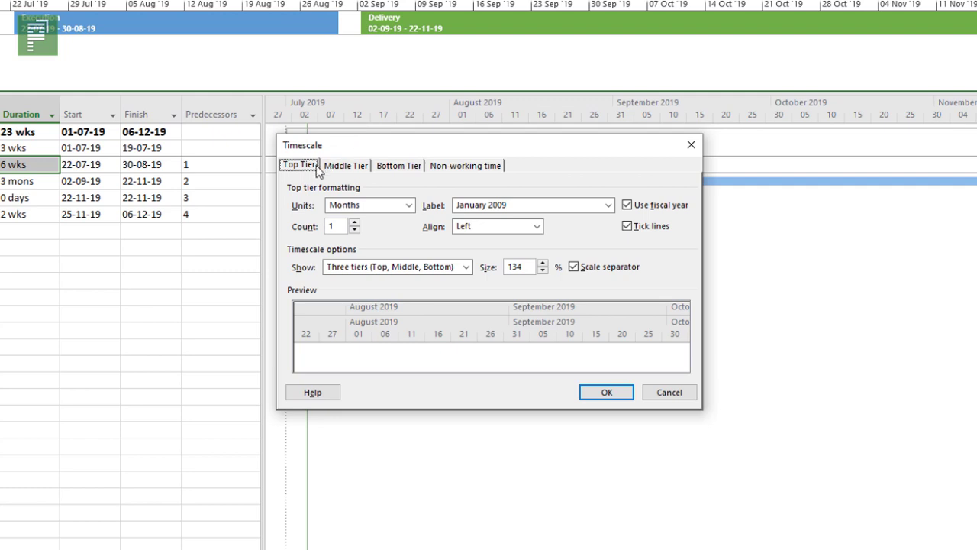
{"action": "left_click", "coordinate": [371, 206]}
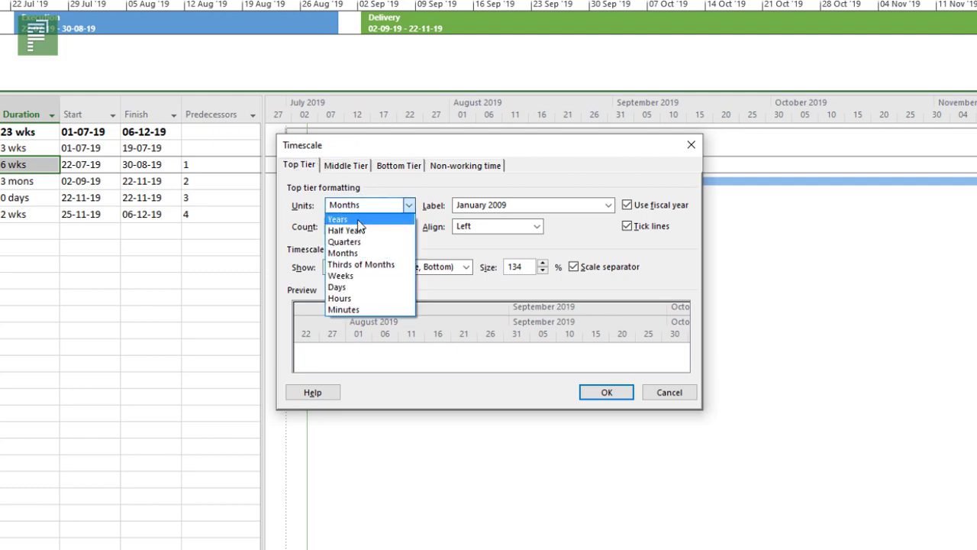
{"action": "left_click", "coordinate": [358, 221]}
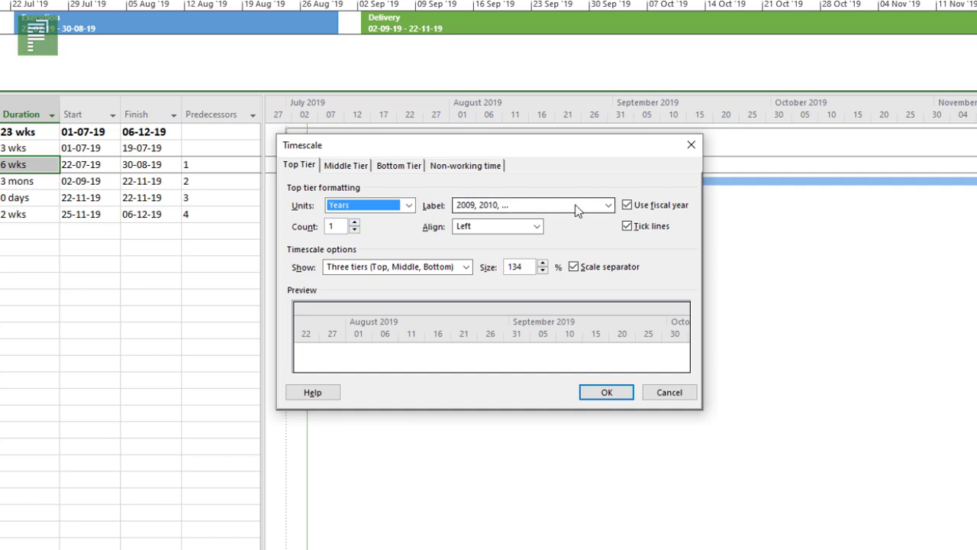
{"action": "left_click", "coordinate": [608, 206]}
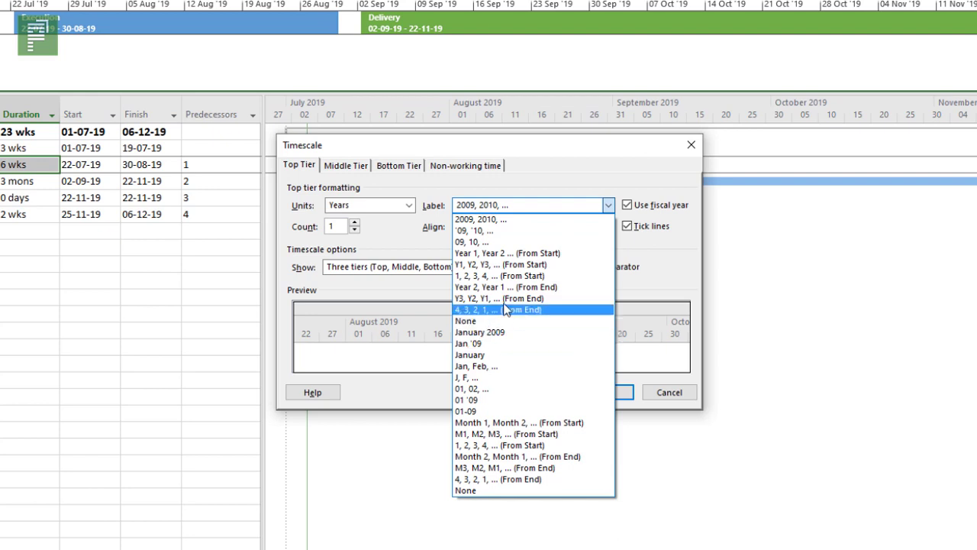
{"action": "left_click", "coordinate": [503, 231]}
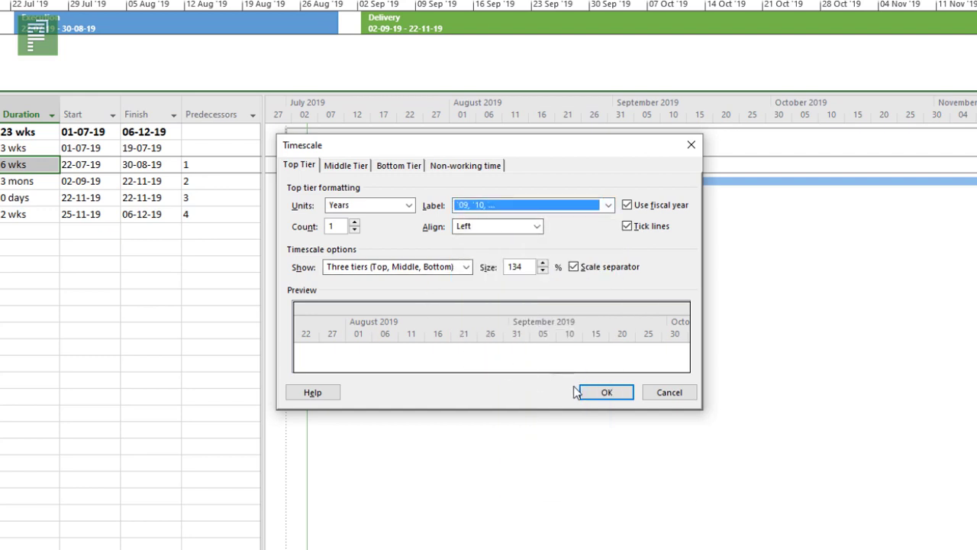
Set the units of the timescale's middle tier to Quarters
{"action": "left_click", "coordinate": [351, 168]}
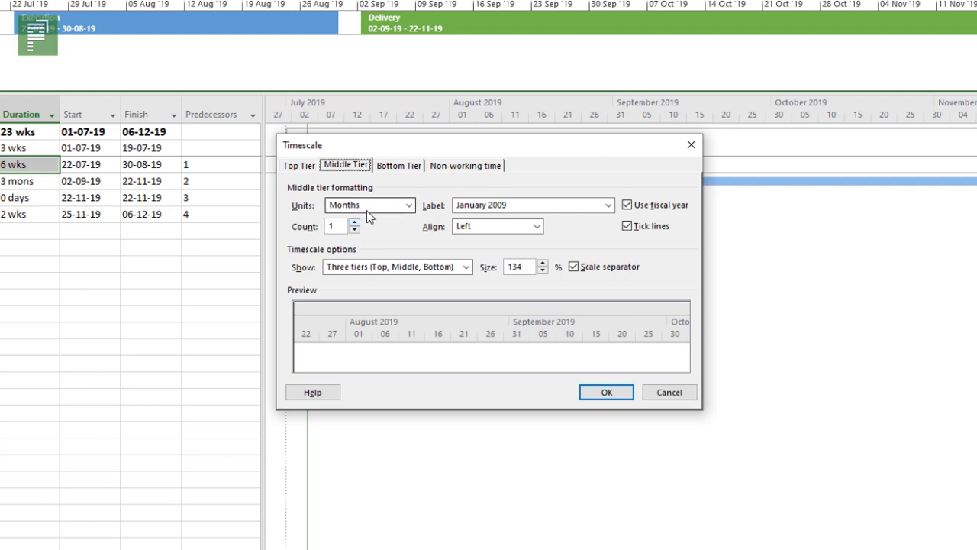
{"action": "left_click", "coordinate": [366, 208]}
{"action": "left_click", "coordinate": [361, 241]}
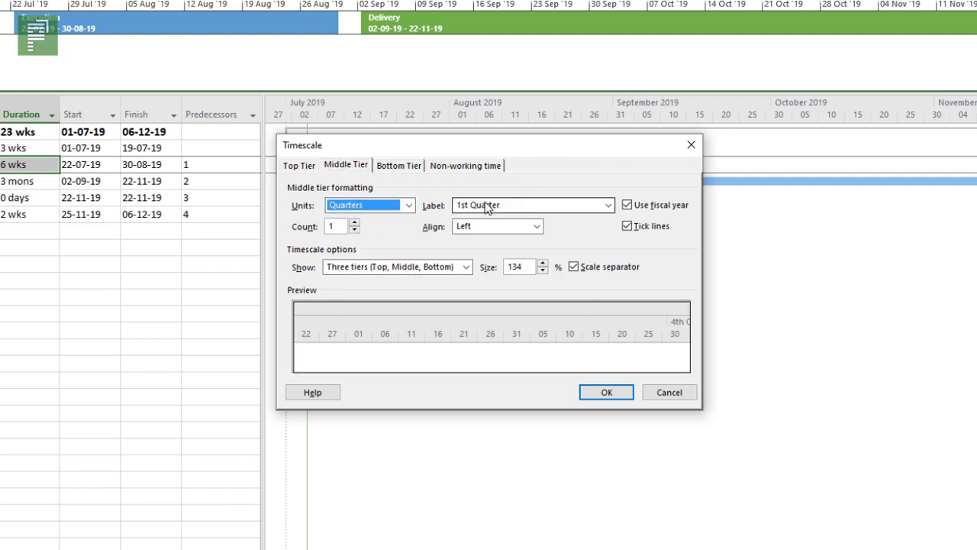
Format the bottom tier in Weeks with the label 1, 2, ... 52,1,2,... and apply the timescale settings
{"action": "left_click", "coordinate": [399, 168]}
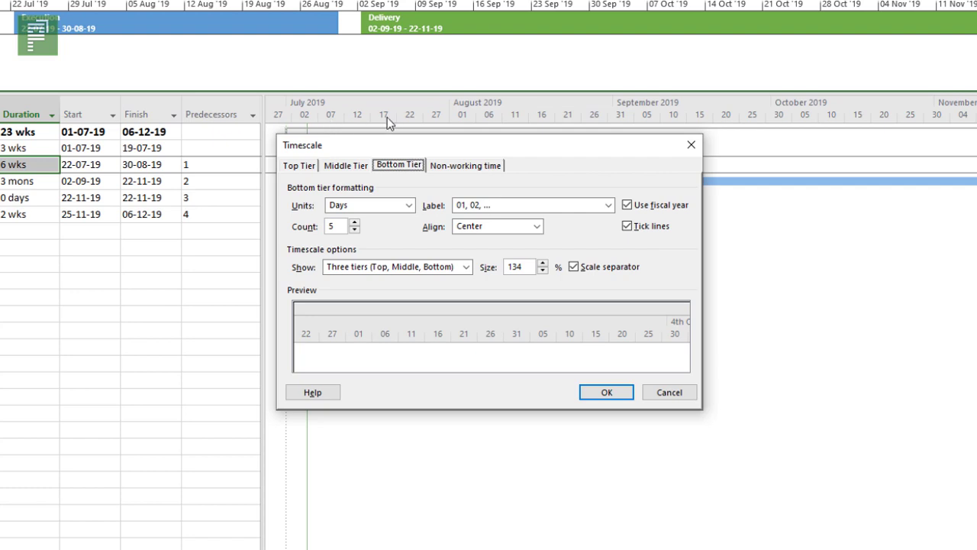
{"action": "left_click", "coordinate": [408, 206]}
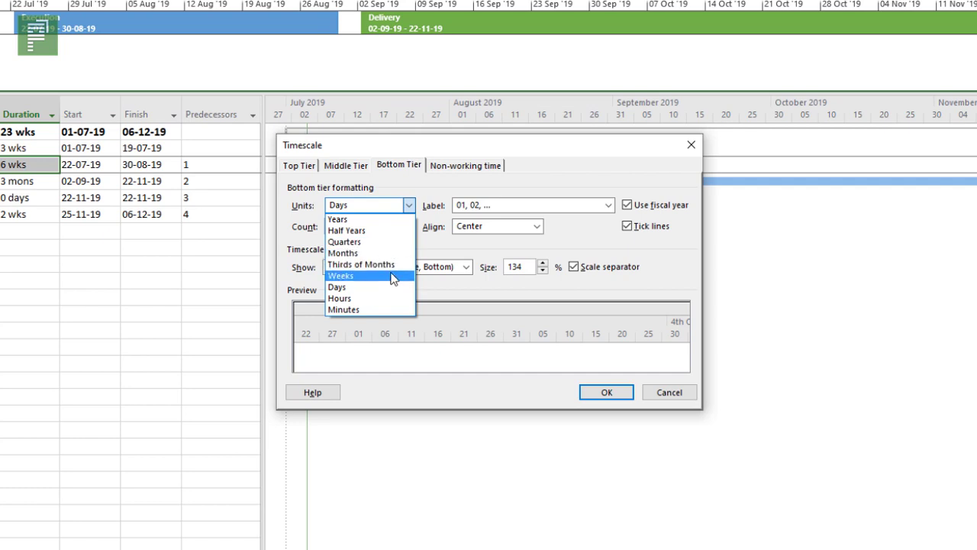
{"action": "left_click", "coordinate": [375, 276]}
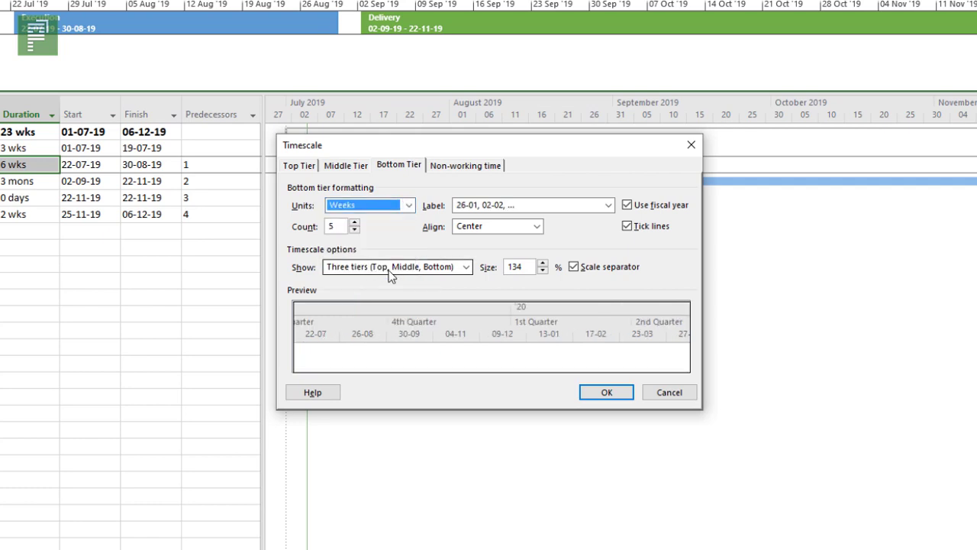
{"action": "left_click", "coordinate": [476, 210]}
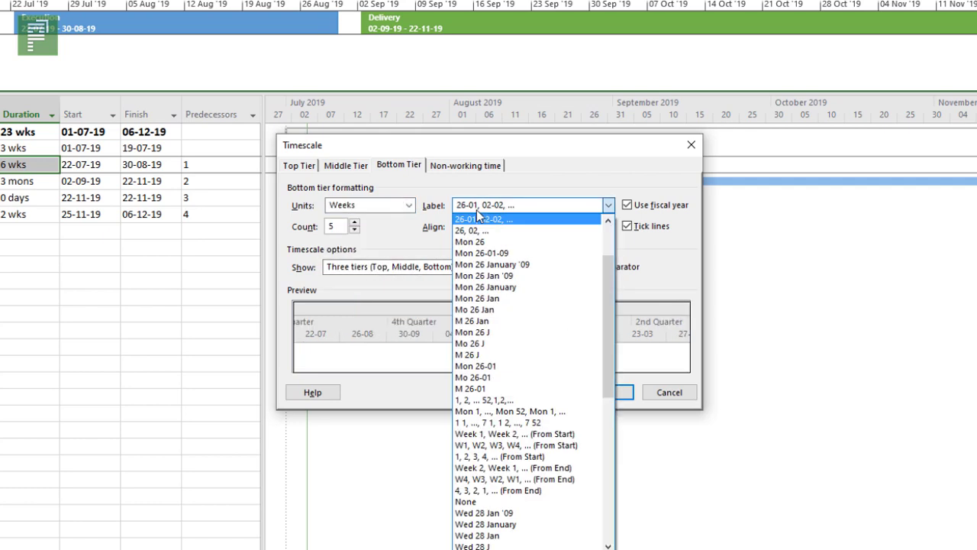
{"action": "left_click", "coordinate": [480, 401]}
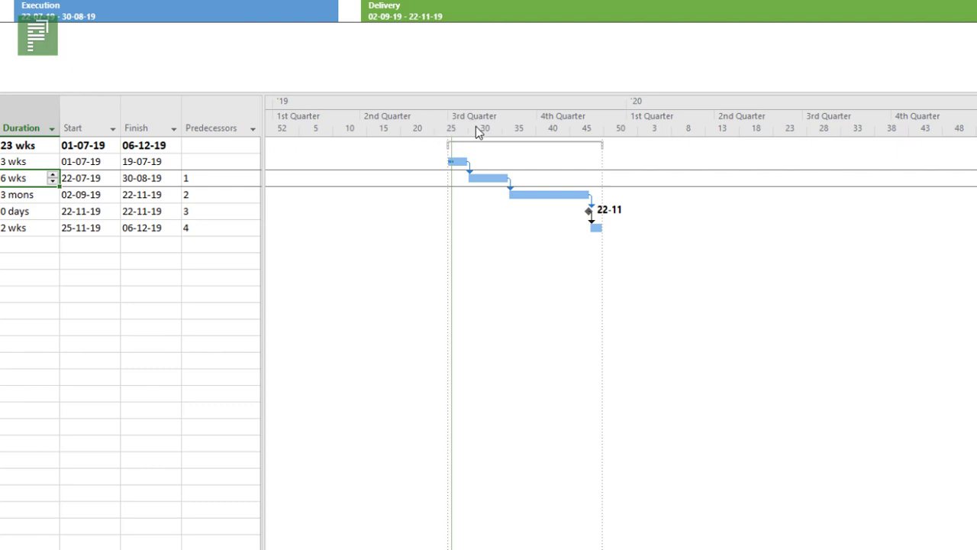
Set the count of the timescale's bottom tier to 1 and the timescale size to 85%, and apply the settings
{"action": "right_click", "coordinate": [497, 128]}
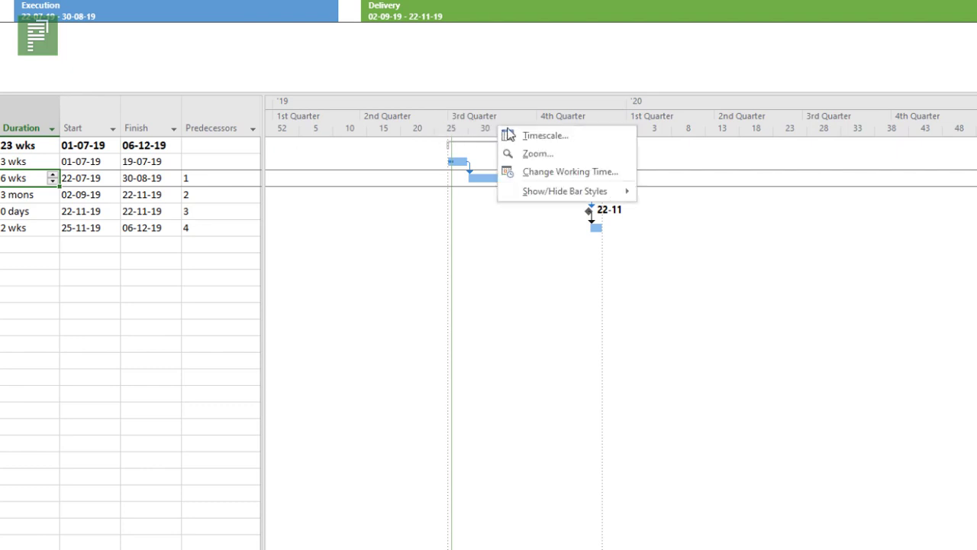
{"action": "left_click", "coordinate": [530, 136]}
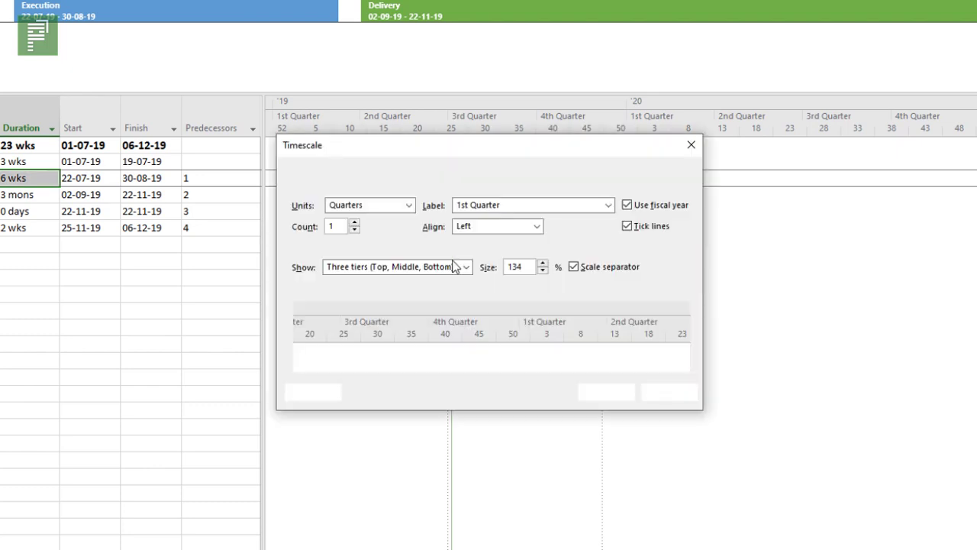
{"action": "left_click", "coordinate": [400, 165]}
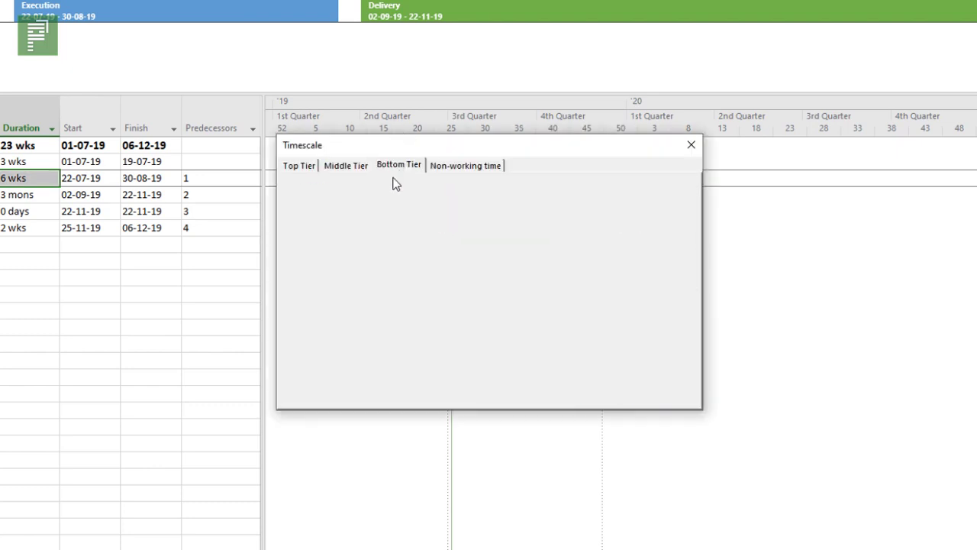
{"action": "left_click", "coordinate": [358, 230]}
{"action": "left_click", "coordinate": [358, 230]}
{"action": "left_click", "coordinate": [358, 231]}
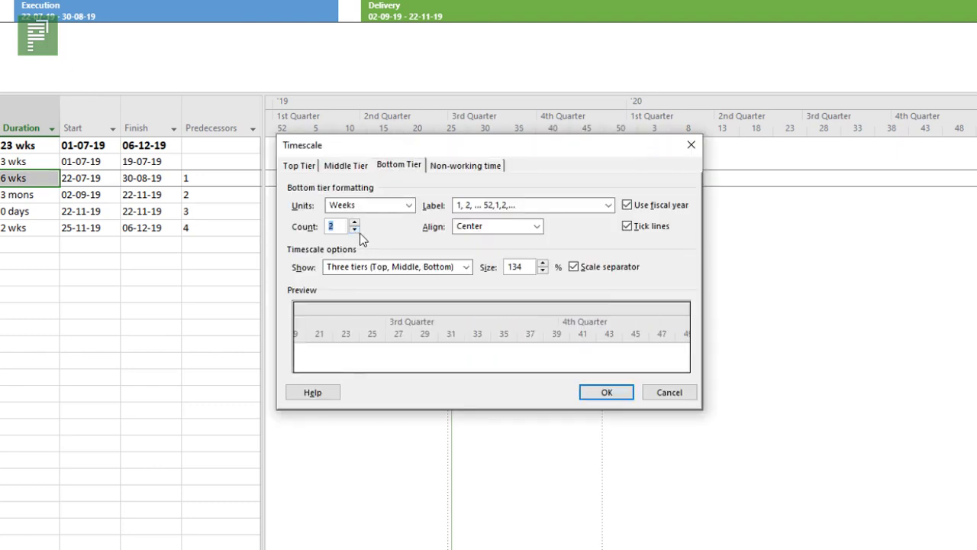
{"action": "left_click", "coordinate": [358, 230]}
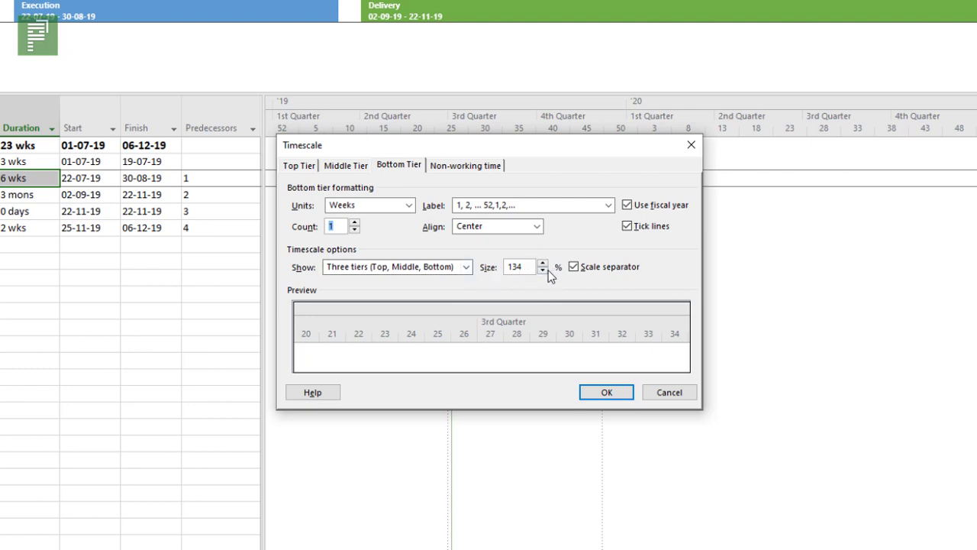
{"action": "left_click_drag", "start_coordinate": [543, 271], "coordinate": [545, 272]}
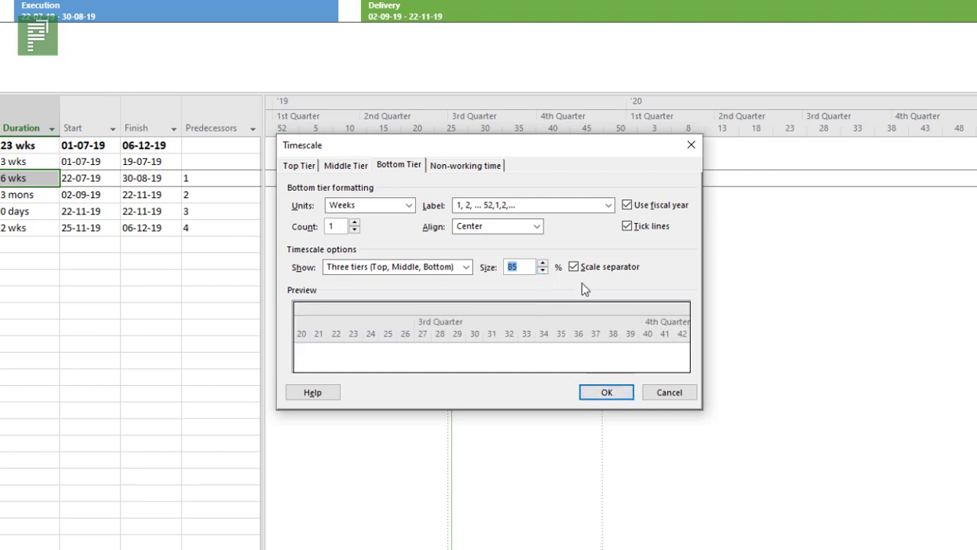
{"action": "left_click", "coordinate": [604, 393]}
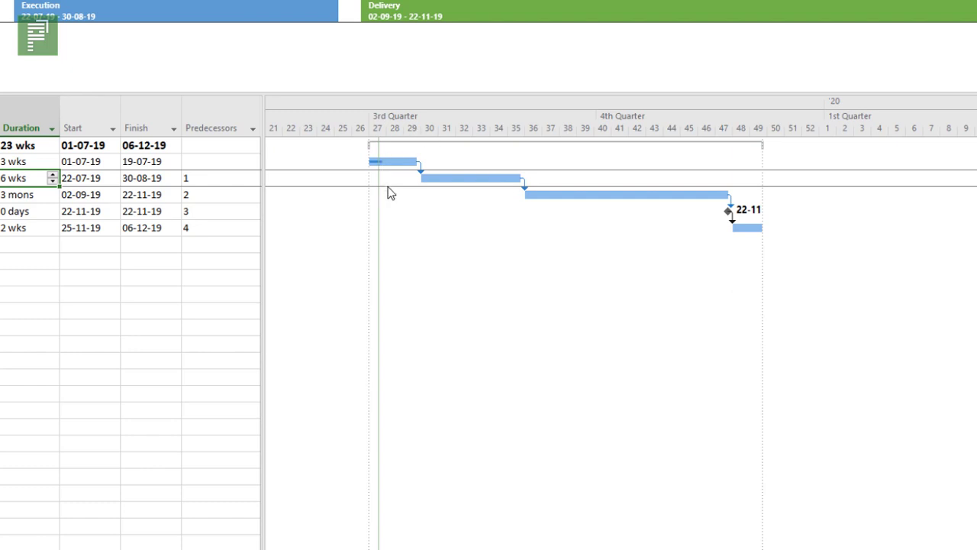
Set the timescale's middle tier units to Months and the timescale size to 100%, and apply the settings
{"action": "scroll", "coordinate": [789, 334], "scroll_direction": "right", "scroll_amount": 2}
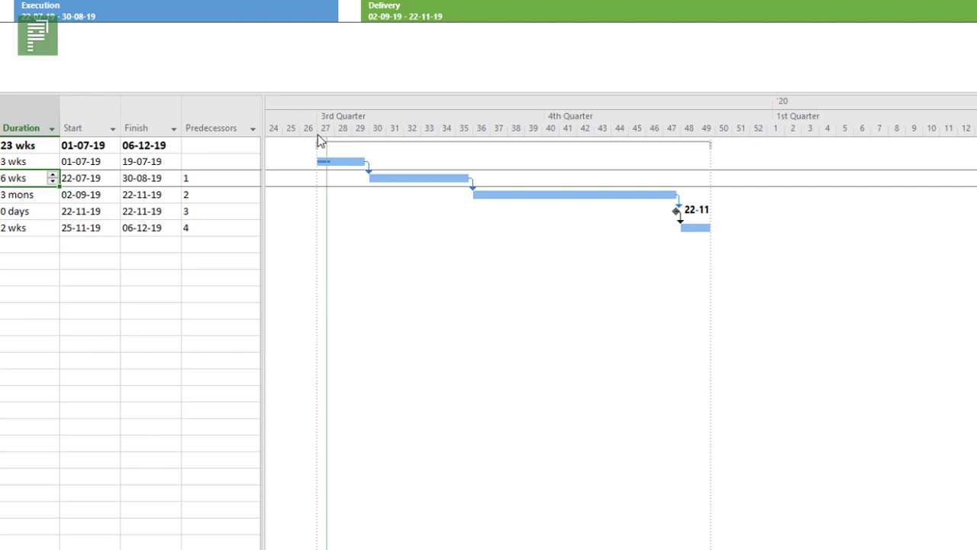
{"action": "right_click", "coordinate": [393, 131]}
{"action": "left_click", "coordinate": [378, 145]}
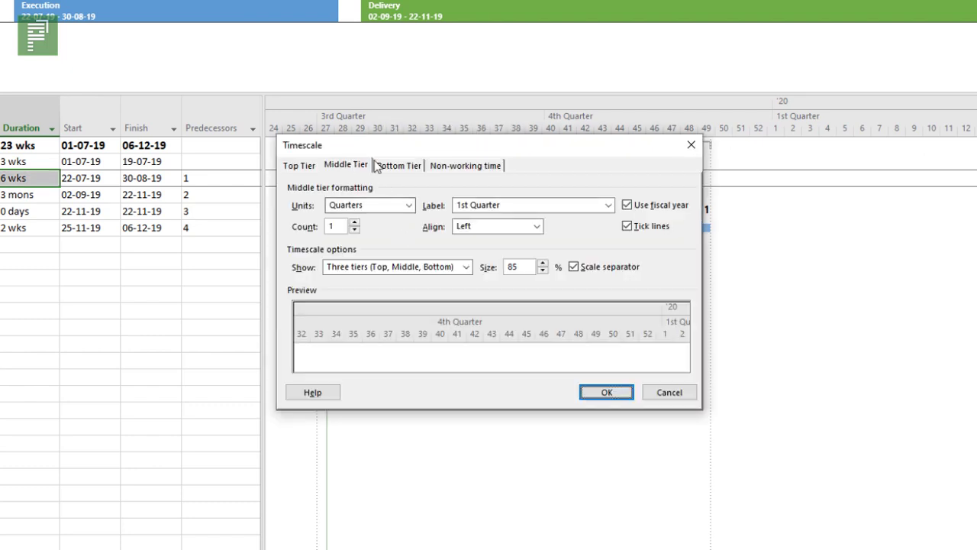
{"action": "left_click", "coordinate": [409, 206]}
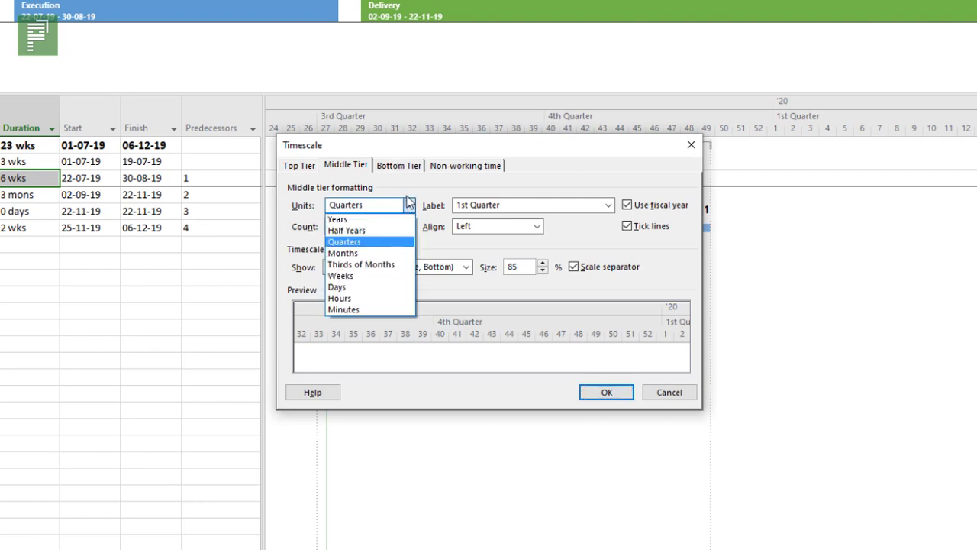
{"action": "left_click", "coordinate": [378, 255]}
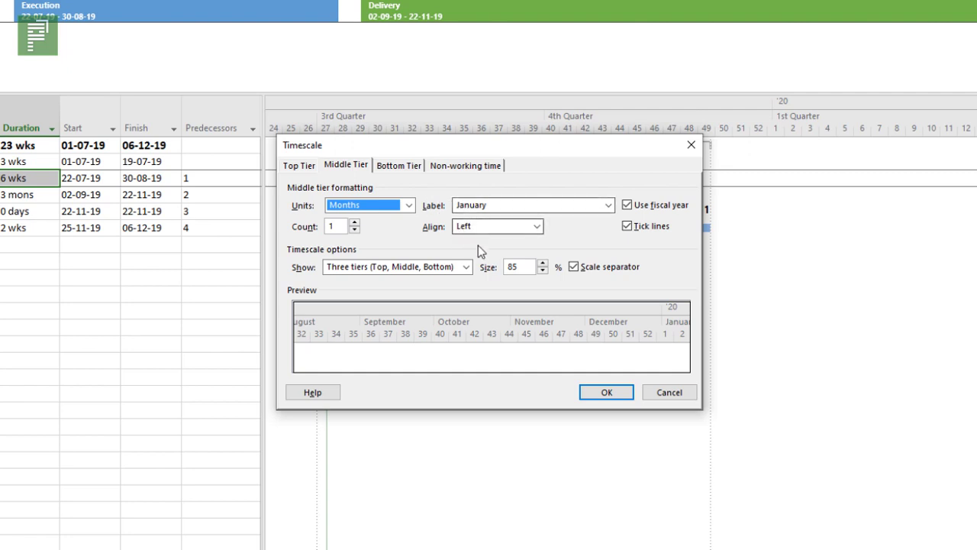
{"action": "left_click", "coordinate": [542, 263]}
{"action": "left_click", "coordinate": [542, 263]}
{"action": "left_click", "coordinate": [542, 263]}
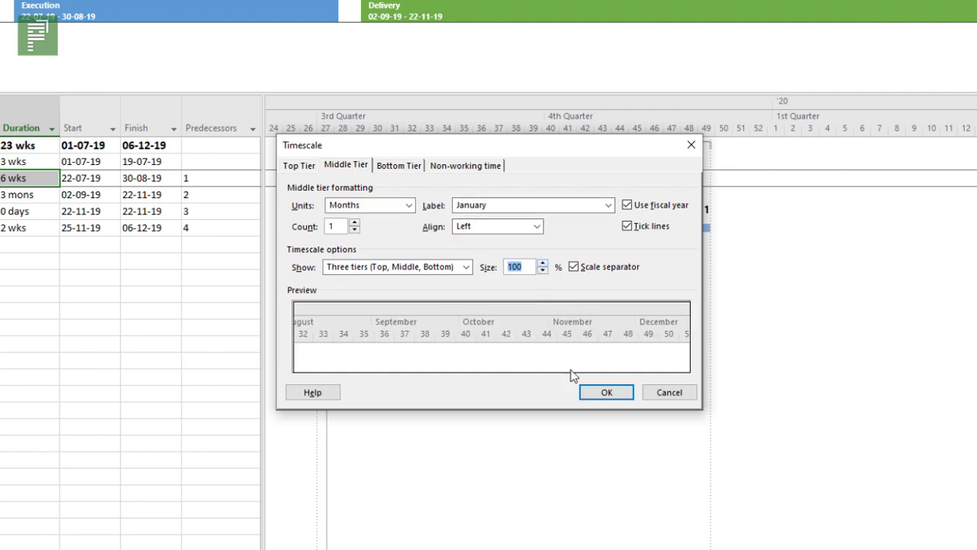
{"action": "left_click", "coordinate": [603, 392]}
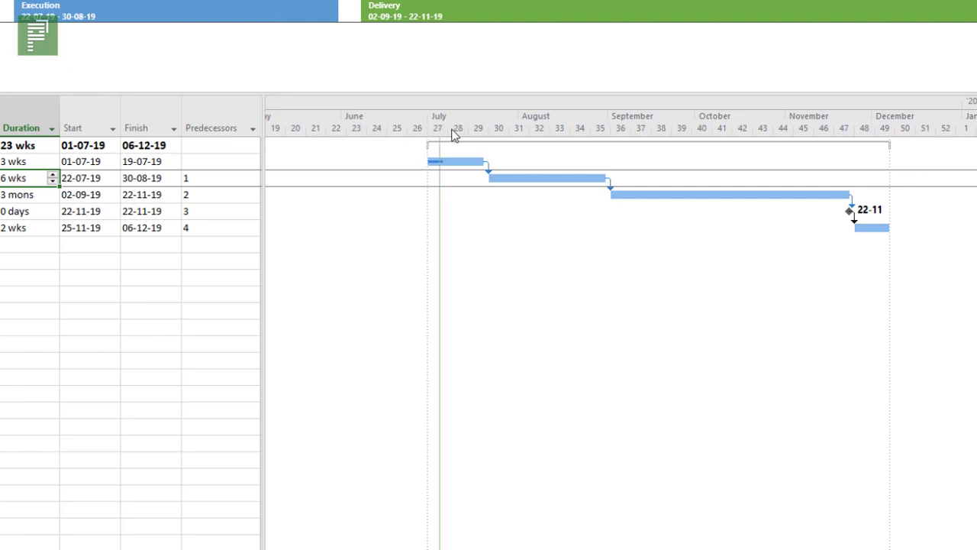
Format the timescale's top tier in Quarters with the label Q1 '09, Q2 '09, ..., apply it and save the project
{"action": "right_click", "coordinate": [691, 116]}
{"action": "left_click", "coordinate": [707, 122]}
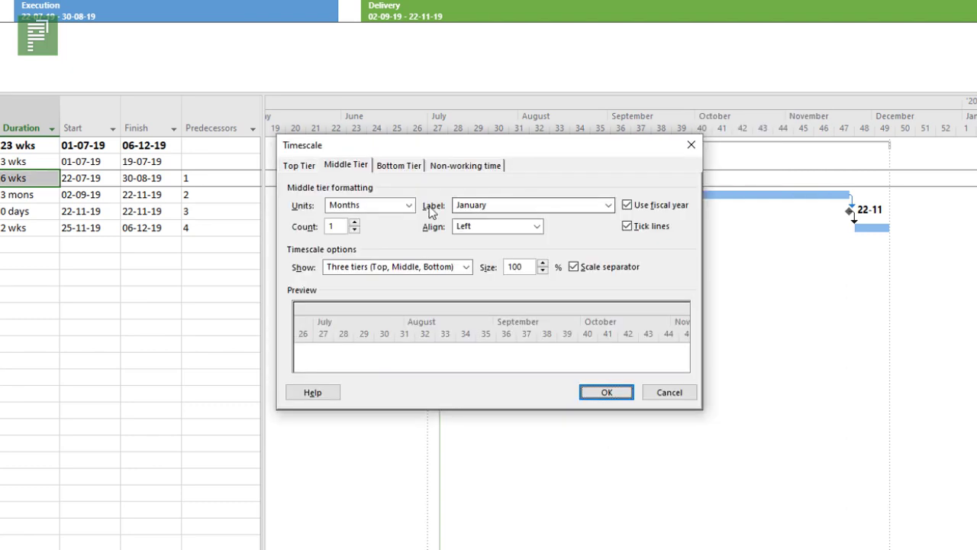
{"action": "left_click", "coordinate": [315, 168]}
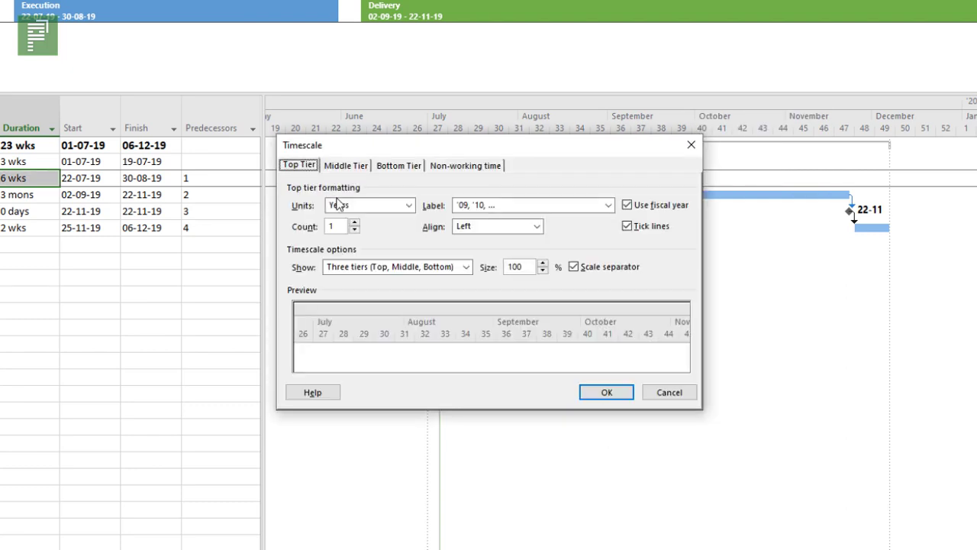
{"action": "left_click", "coordinate": [338, 204]}
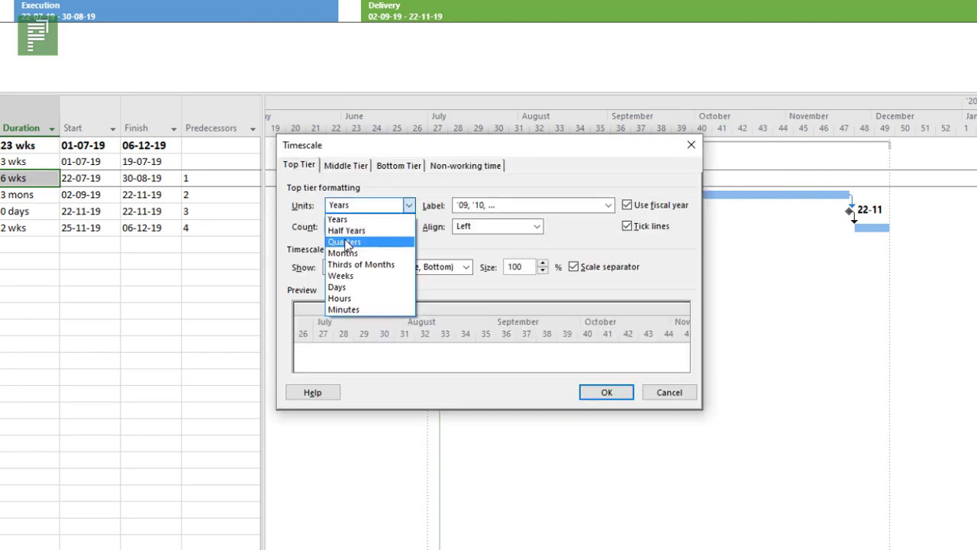
{"action": "left_click", "coordinate": [345, 242]}
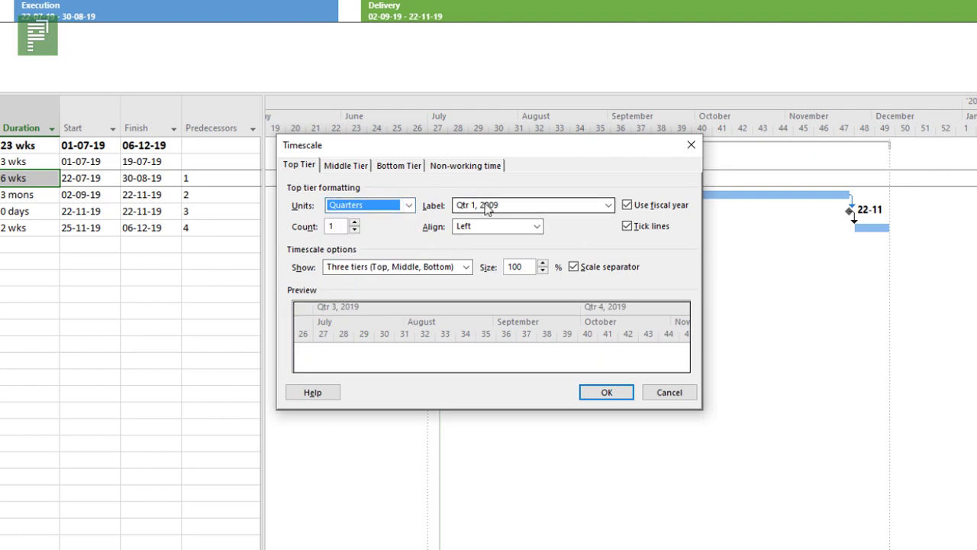
{"action": "left_click", "coordinate": [488, 207]}
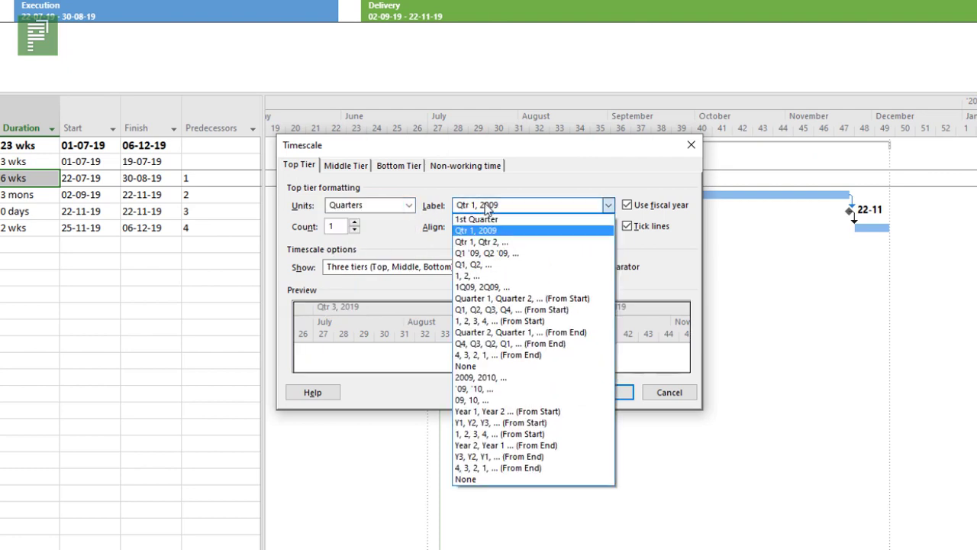
{"action": "left_click", "coordinate": [535, 258]}
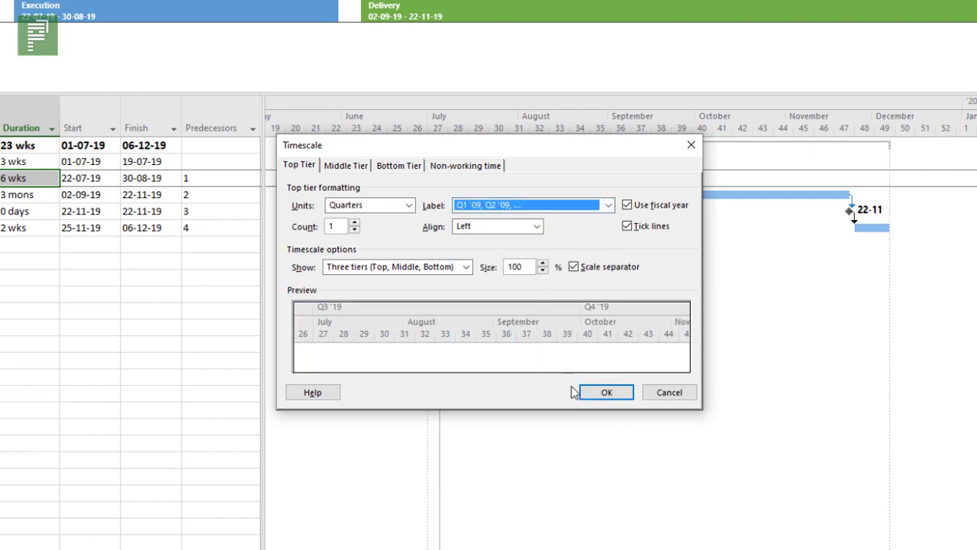
{"action": "left_click", "coordinate": [597, 393]}
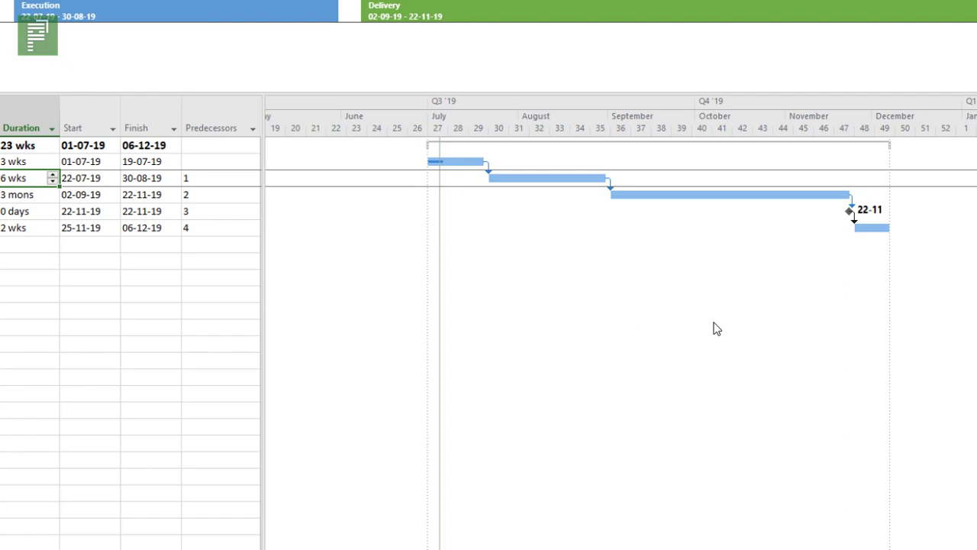
{"action": "key", "text": "ctrl+s"}
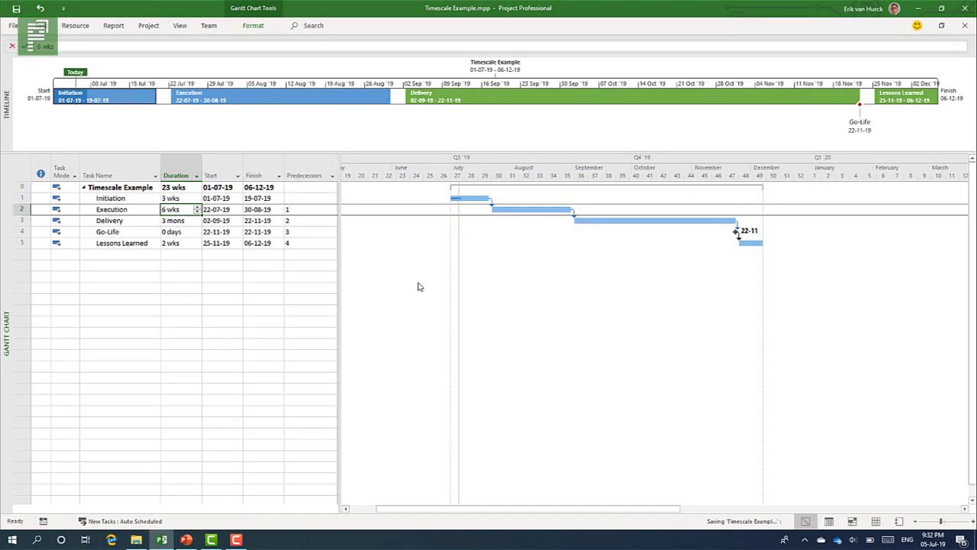
Copy task rows 0 to 5 as a picture to the GIF file Timescale Example.gif on the Desktop, with the timescale as shown on screen
{"action": "left_click", "coordinate": [121, 156]}
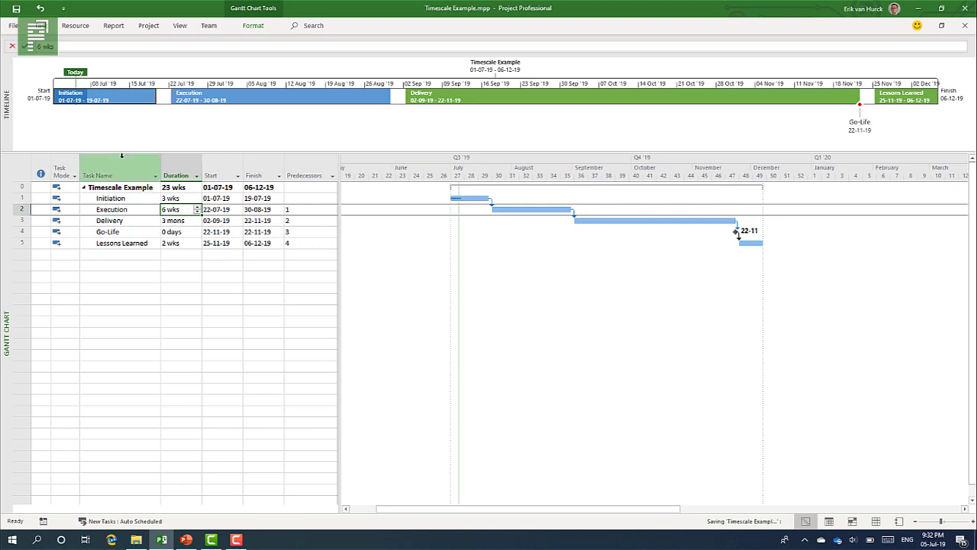
{"action": "left_click", "coordinate": [21, 187]}
{"action": "left_click_drag", "start_coordinate": [21, 187], "coordinate": [22, 242]}
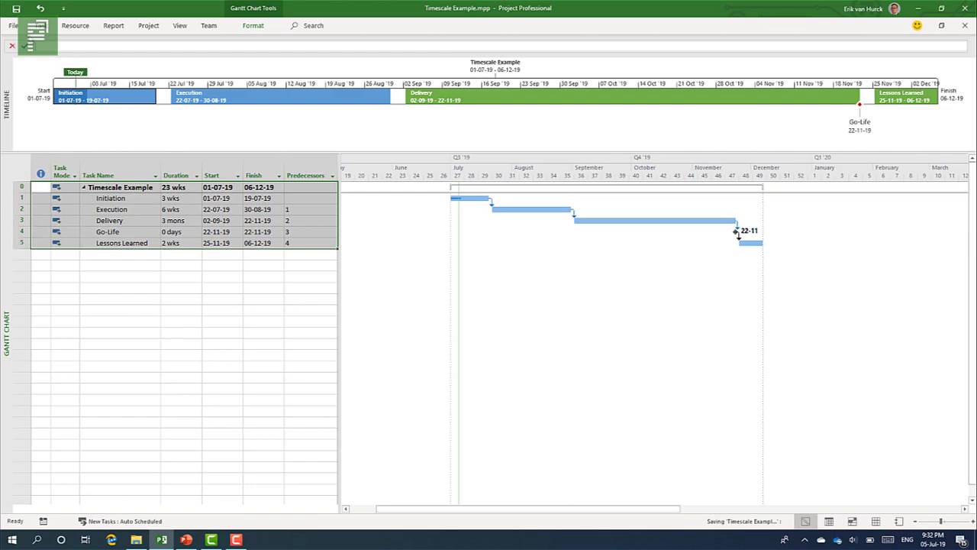
{"action": "left_click", "coordinate": [42, 25]}
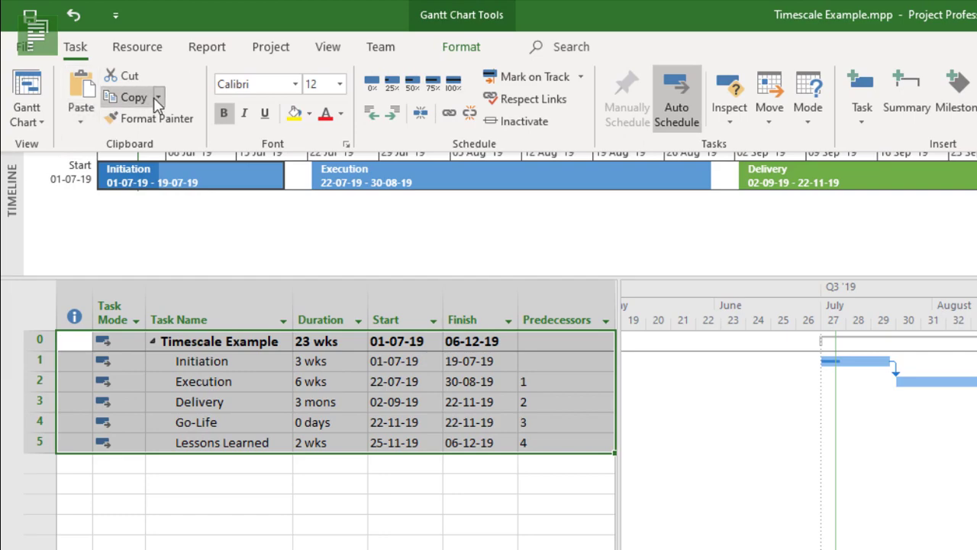
{"action": "left_click", "coordinate": [157, 97]}
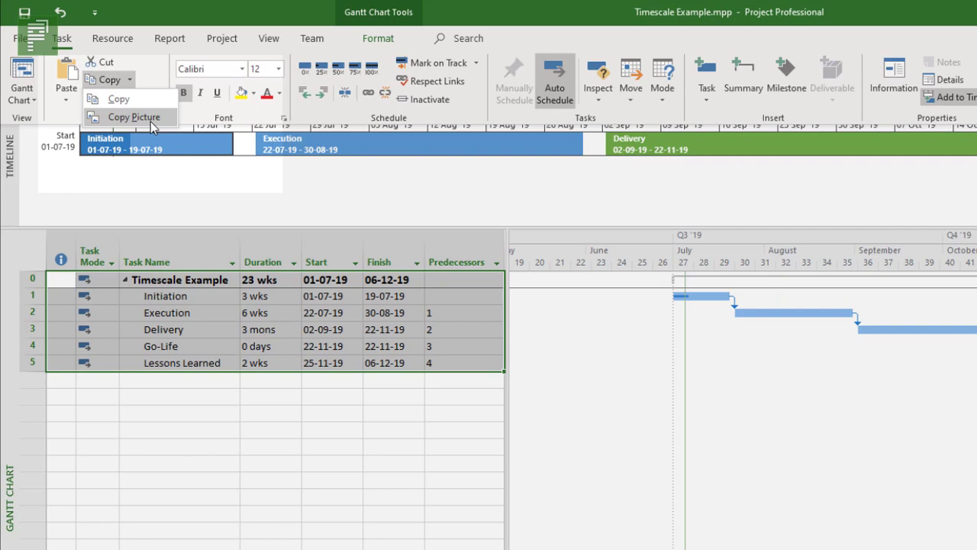
{"action": "left_click", "coordinate": [184, 147]}
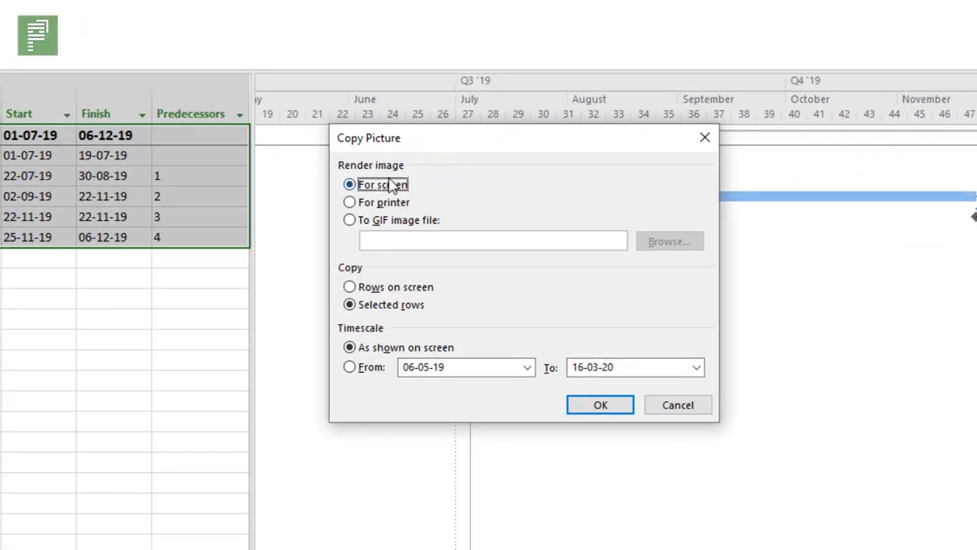
{"action": "left_click", "coordinate": [398, 224]}
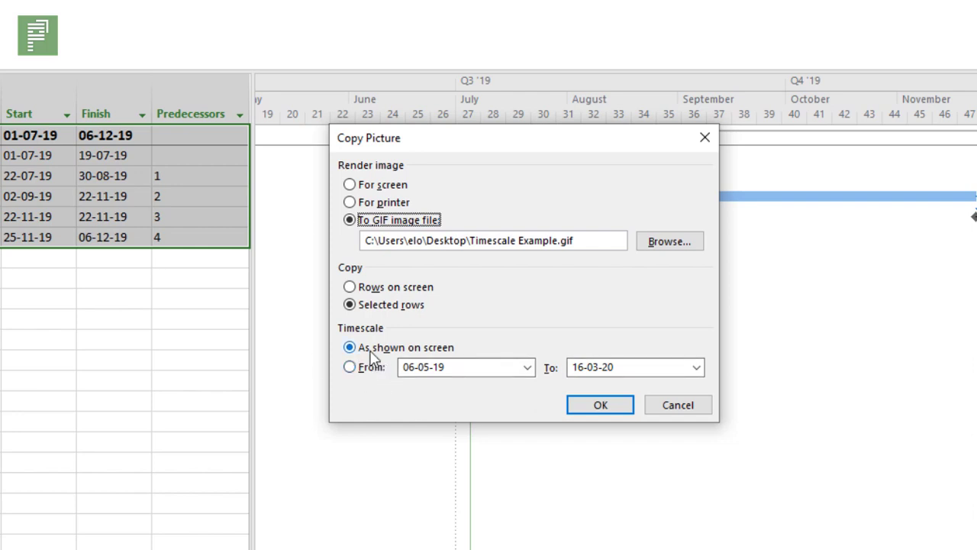
{"action": "left_click", "coordinate": [599, 406]}
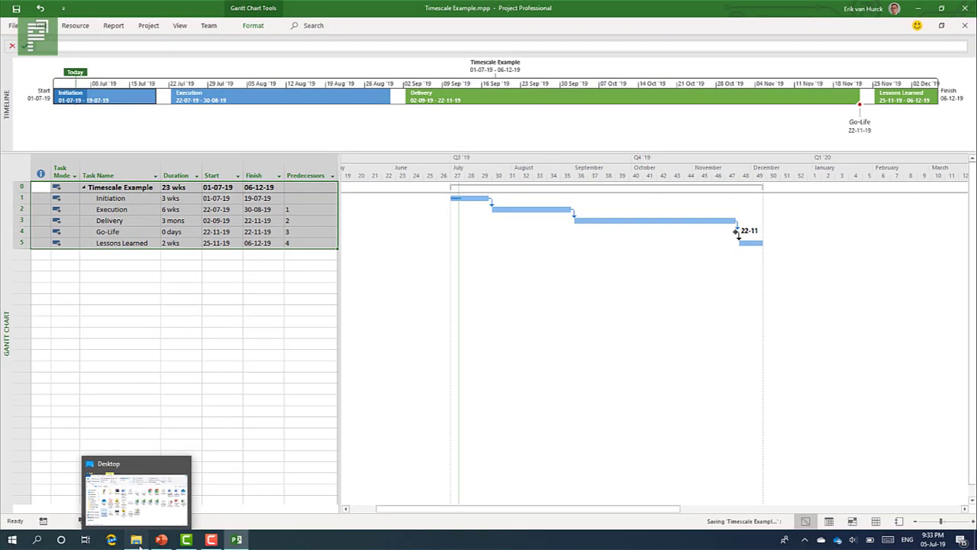
Open Timescale Example.gif from the Desktop folder in File Explorer, examine the exported Gantt chart and return to the project
{"action": "left_click", "coordinate": [138, 542]}
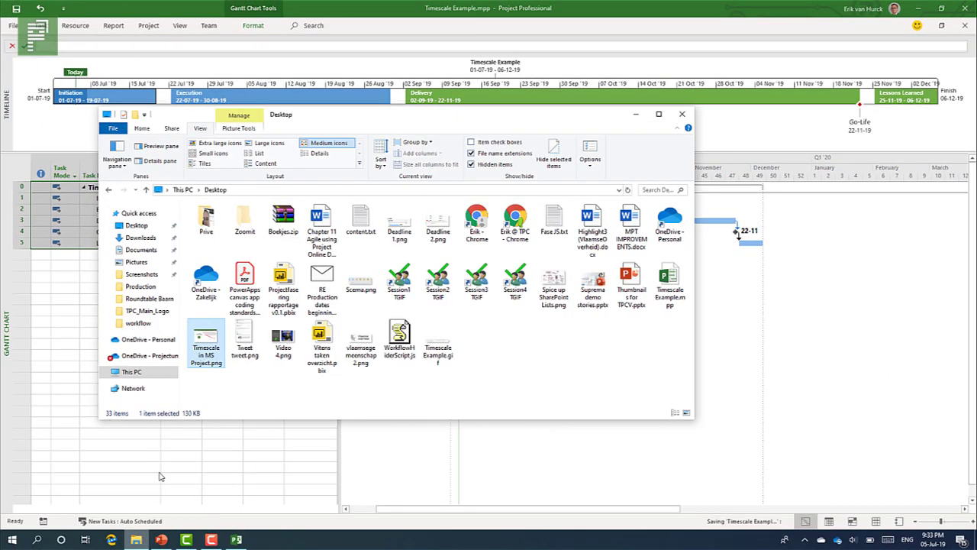
{"action": "double_click", "coordinate": [446, 348]}
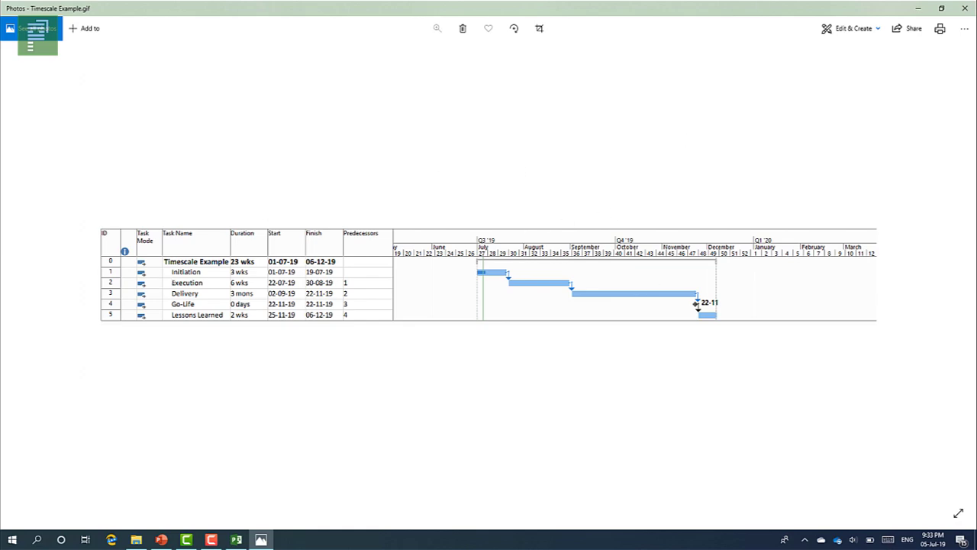
{"action": "left_click", "coordinate": [925, 6]}
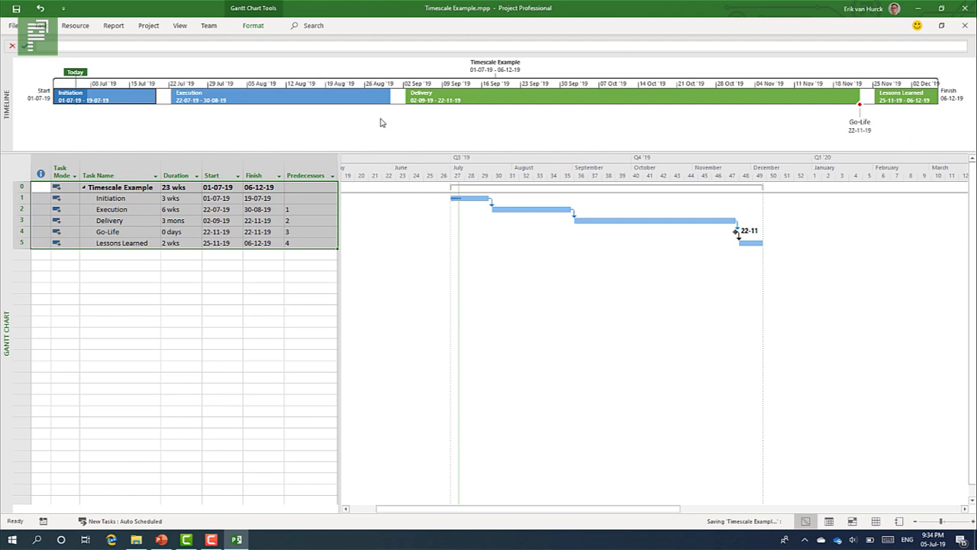
Set the Gantt chart's timescale unit to Months
{"action": "left_click", "coordinate": [179, 25]}
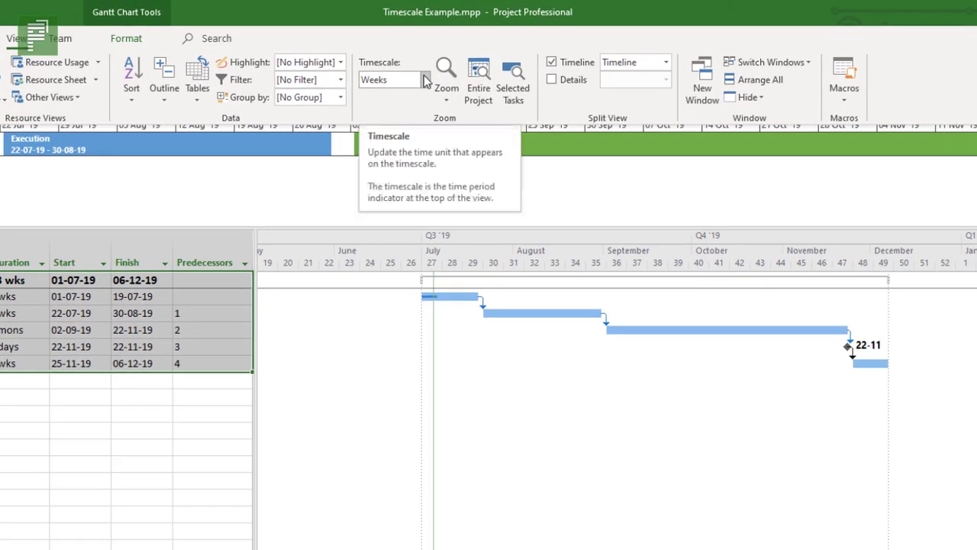
{"action": "left_click", "coordinate": [450, 54]}
{"action": "left_click", "coordinate": [425, 80]}
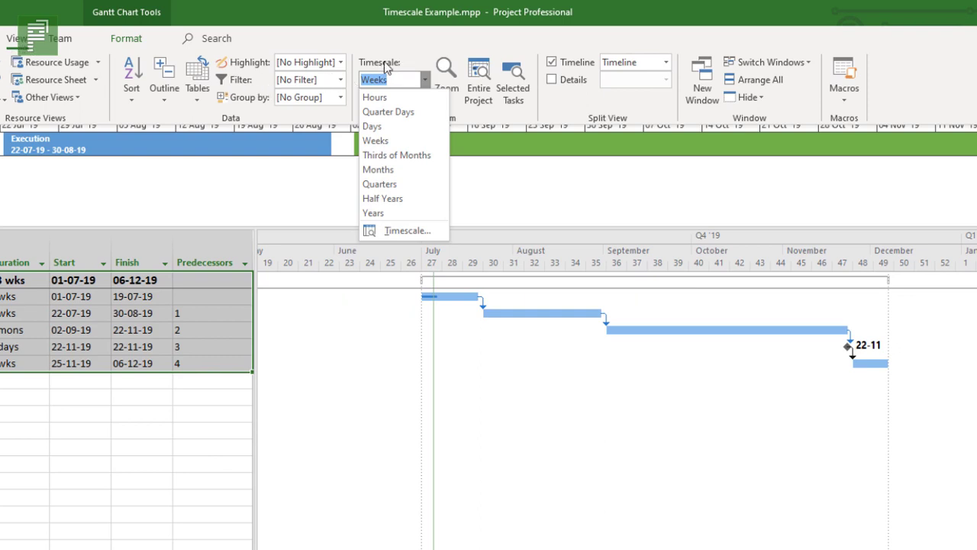
{"action": "left_click", "coordinate": [382, 170]}
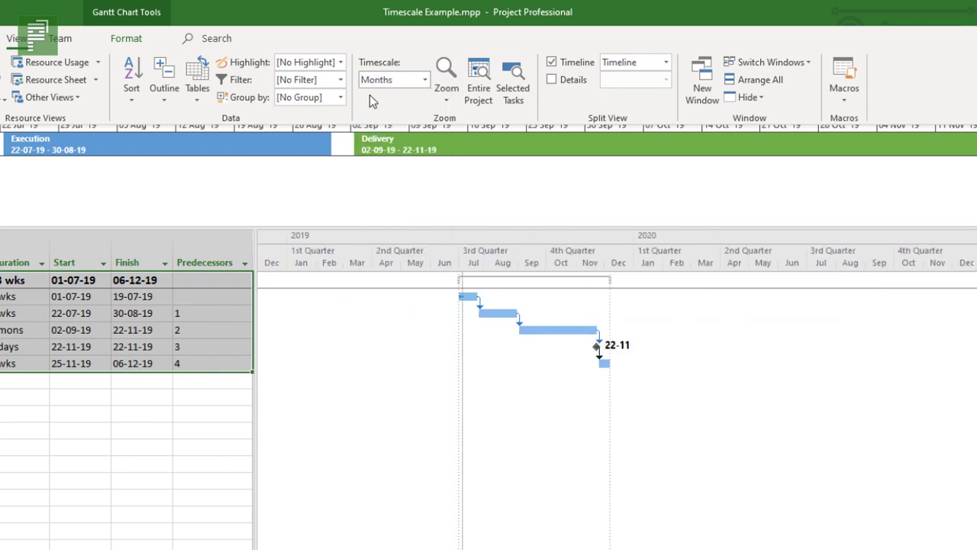
Try the timescale unit presets Weeks, Years, Months and again Weeks on the Gantt chart
{"action": "left_click", "coordinate": [426, 79]}
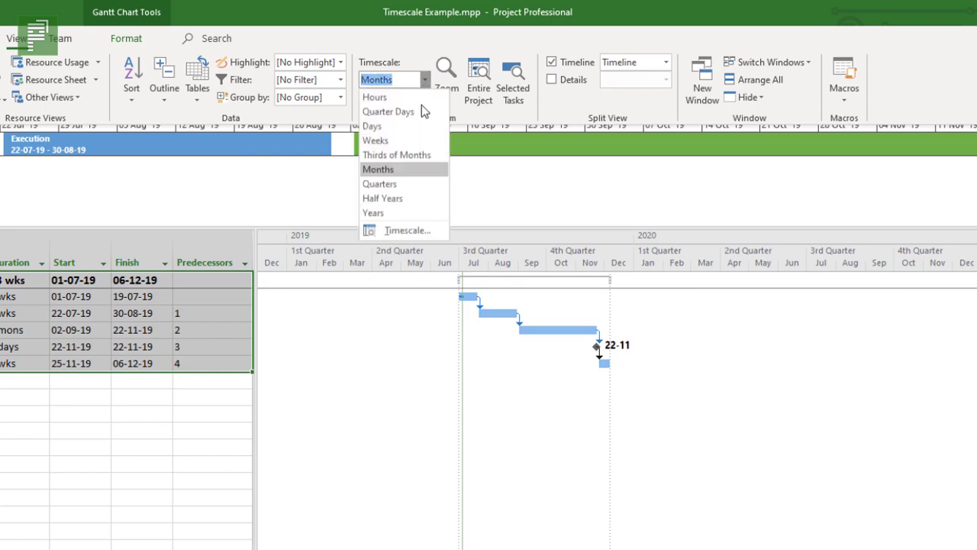
{"action": "left_click", "coordinate": [405, 140]}
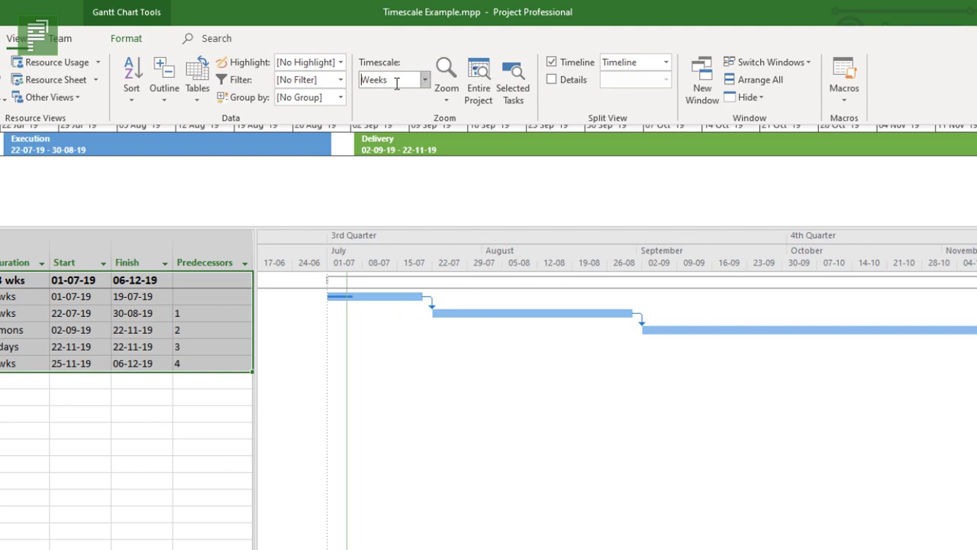
{"action": "left_click", "coordinate": [424, 80]}
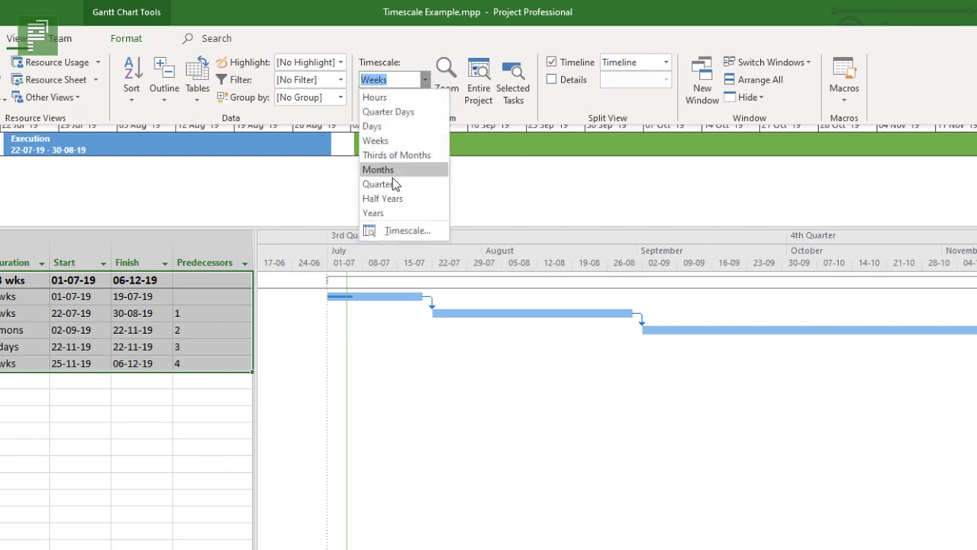
{"action": "left_click", "coordinate": [392, 213]}
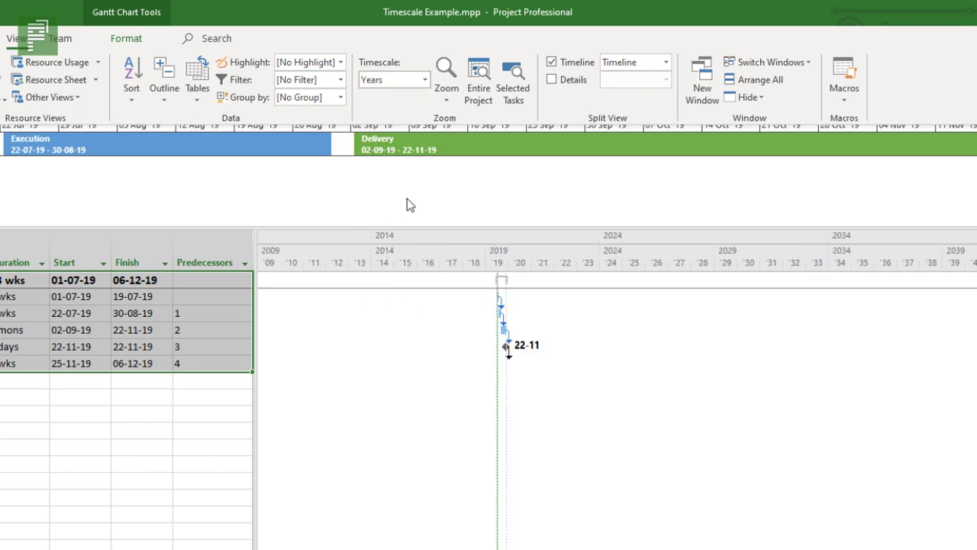
{"action": "left_click", "coordinate": [424, 80]}
{"action": "left_click", "coordinate": [382, 169]}
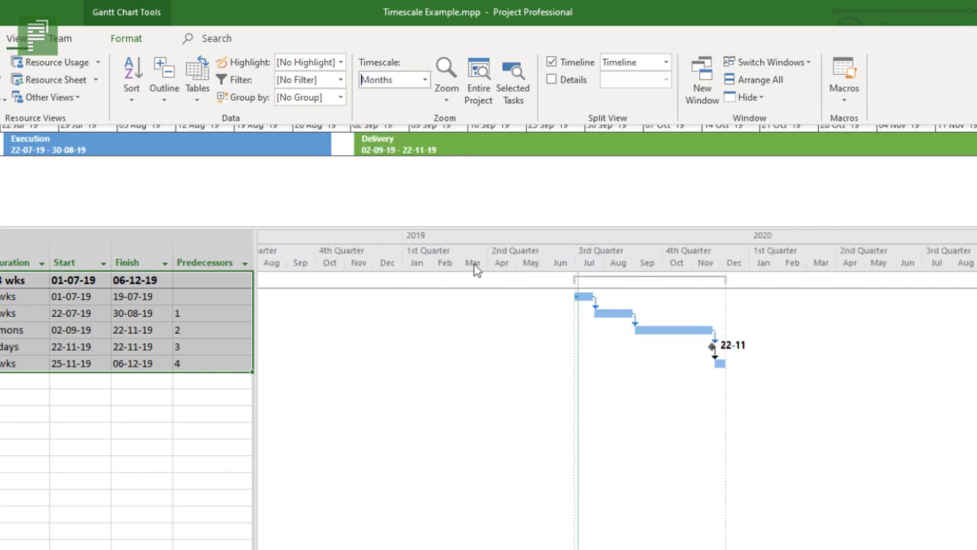
{"action": "left_click", "coordinate": [425, 80]}
{"action": "left_click", "coordinate": [400, 137]}
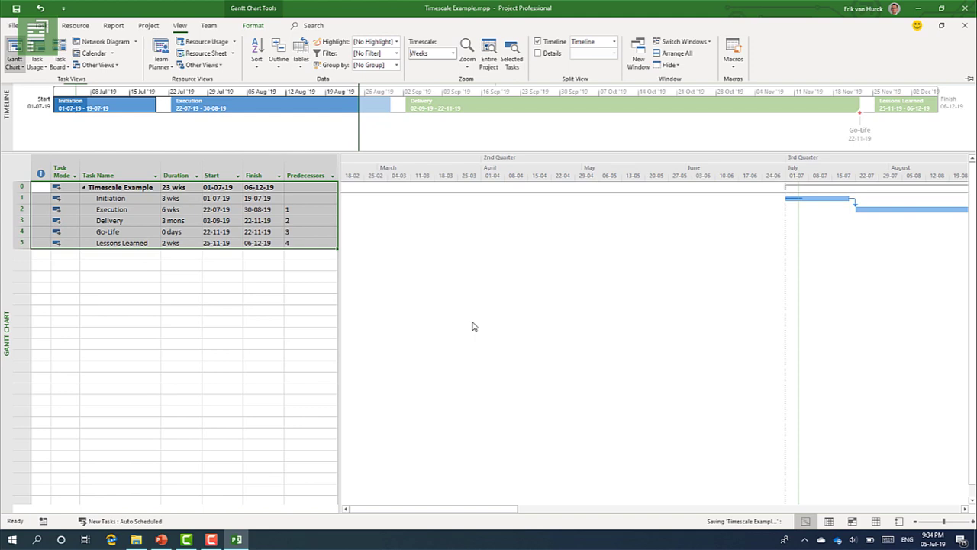
Undo the timescale unit changes back to the custom timescale with quarters, months and week numbers
{"action": "left_click", "coordinate": [40, 9]}
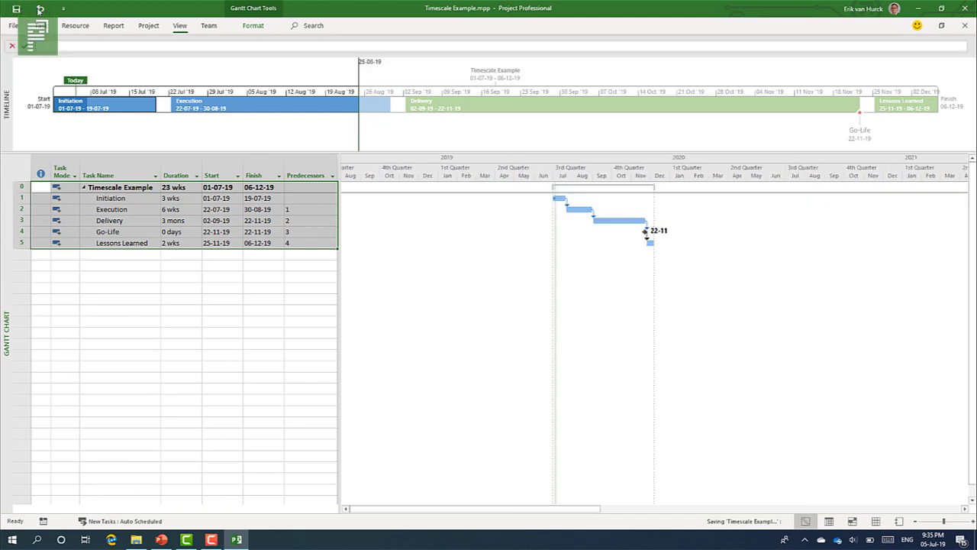
{"action": "left_click", "coordinate": [40, 9]}
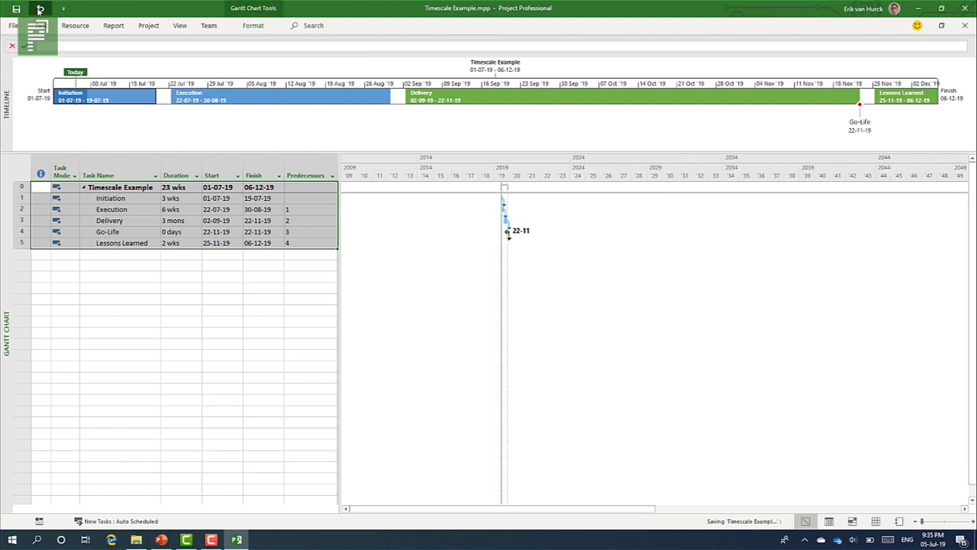
{"action": "left_click", "coordinate": [40, 9]}
{"action": "left_click", "coordinate": [39, 9]}
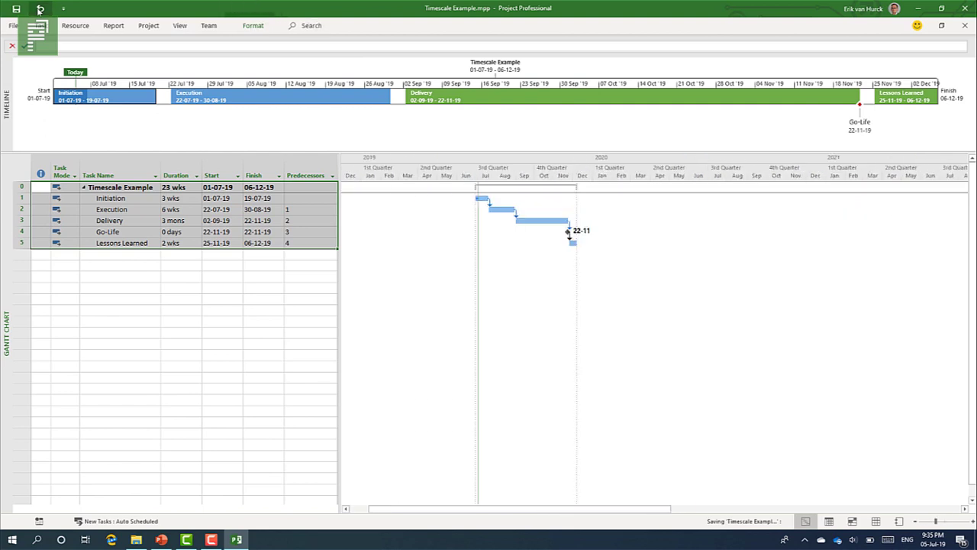
{"action": "left_click", "coordinate": [40, 9]}
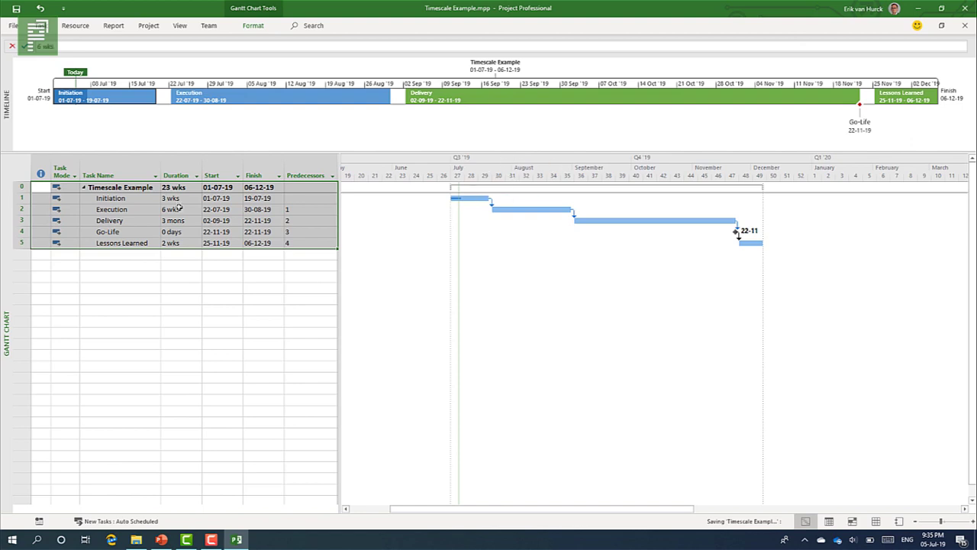
Review the middle tier formatting in the Gantt chart's Timescale settings and close them without changes
{"action": "left_click", "coordinate": [180, 209]}
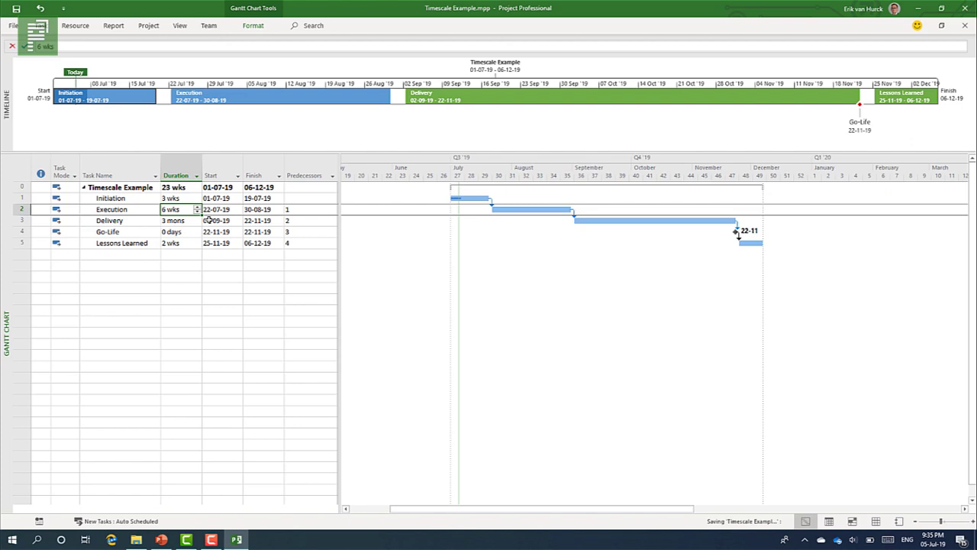
{"action": "right_click", "coordinate": [378, 180]}
{"action": "left_click", "coordinate": [396, 218]}
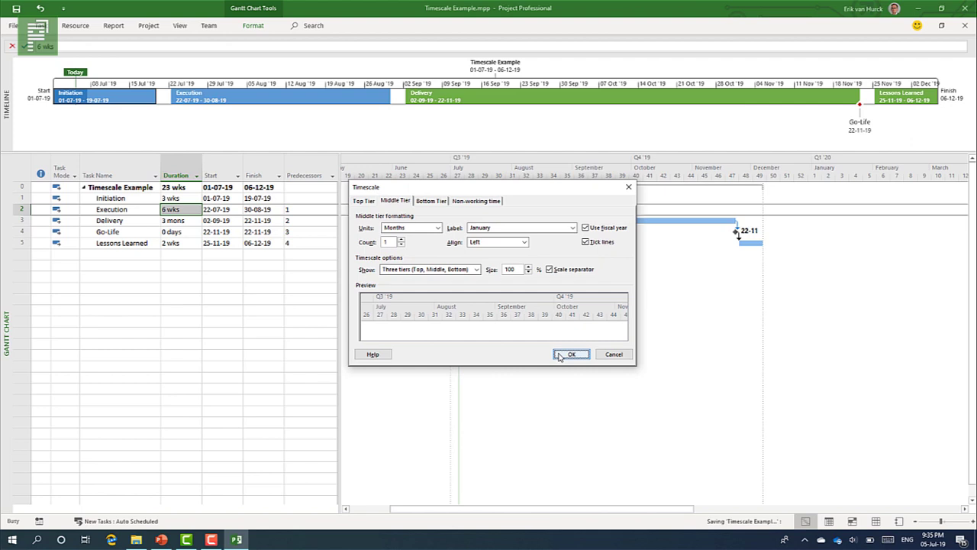
{"action": "left_click", "coordinate": [569, 355]}
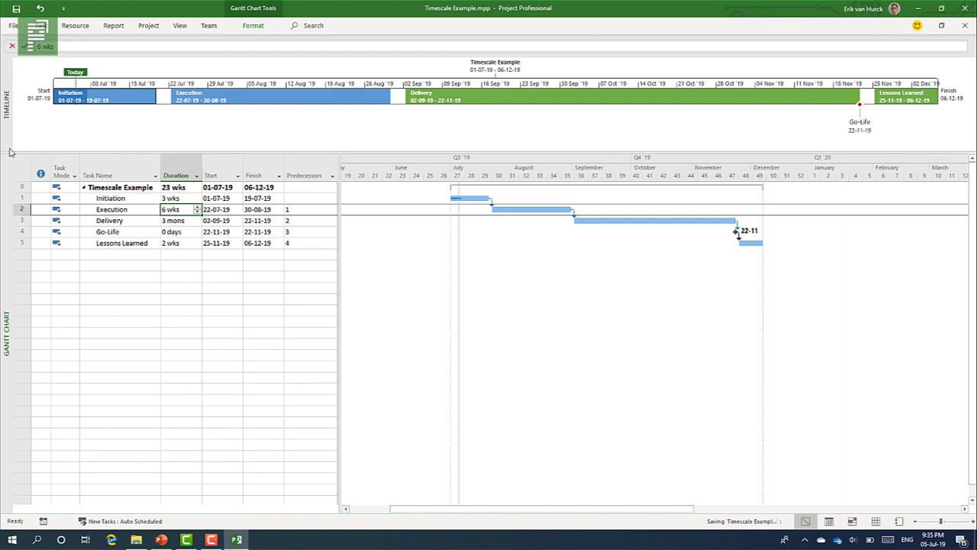
Save the current Gantt Chart view under the name Timescale correctly set
{"action": "left_click", "coordinate": [40, 26]}
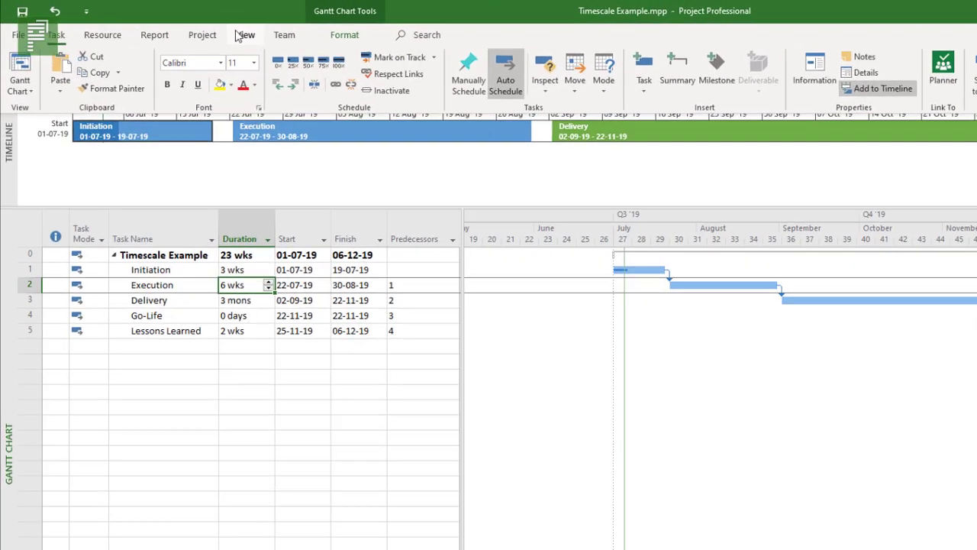
{"action": "left_click", "coordinate": [180, 26]}
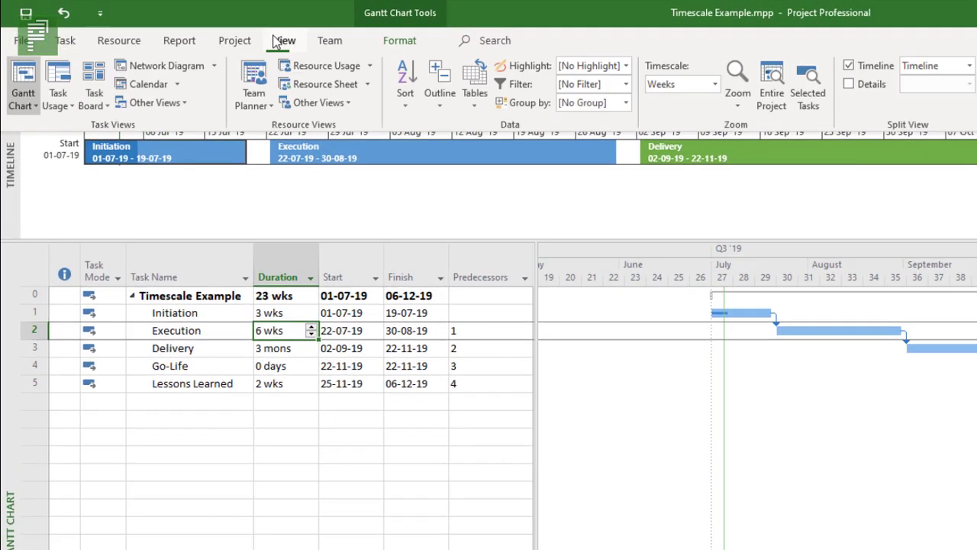
{"action": "left_click", "coordinate": [35, 106]}
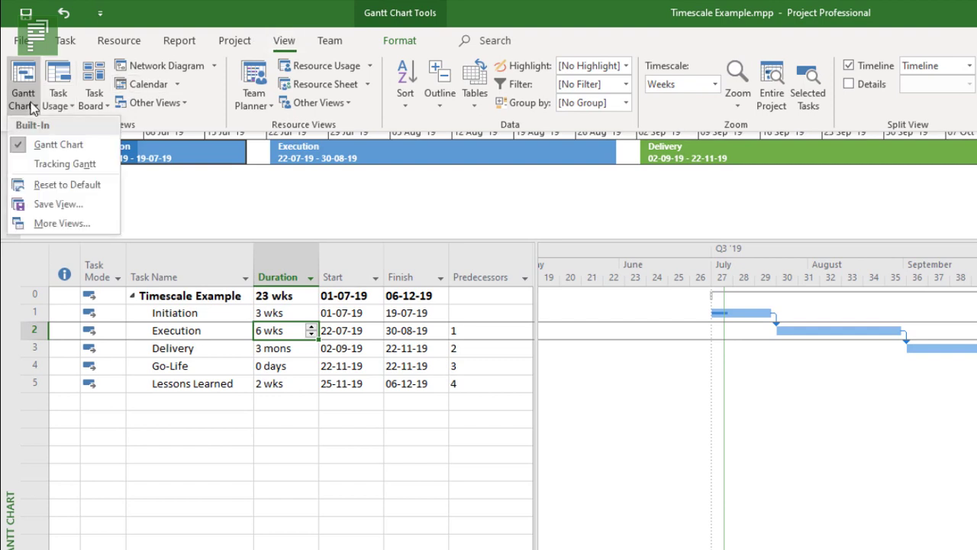
{"action": "left_click", "coordinate": [83, 200]}
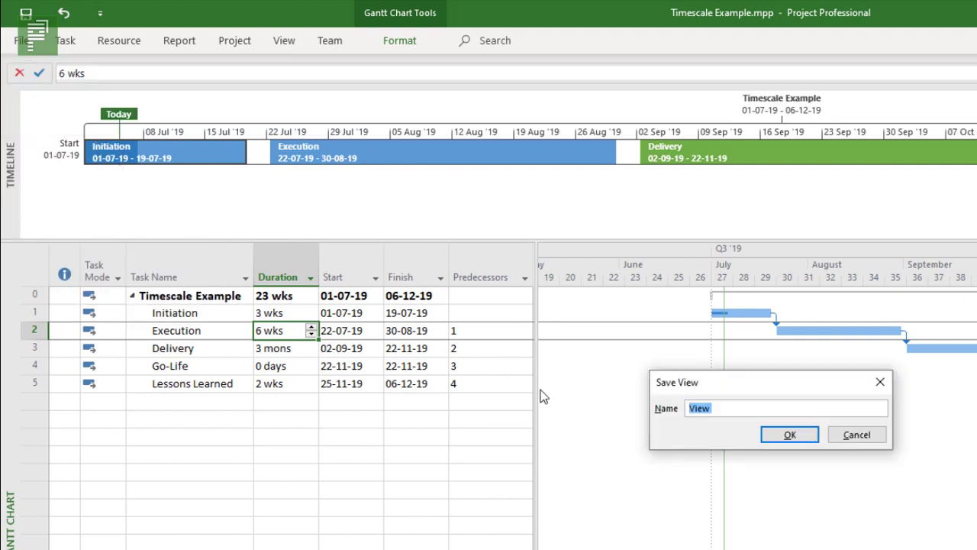
{"action": "type", "text": "Timescale correctly w"}
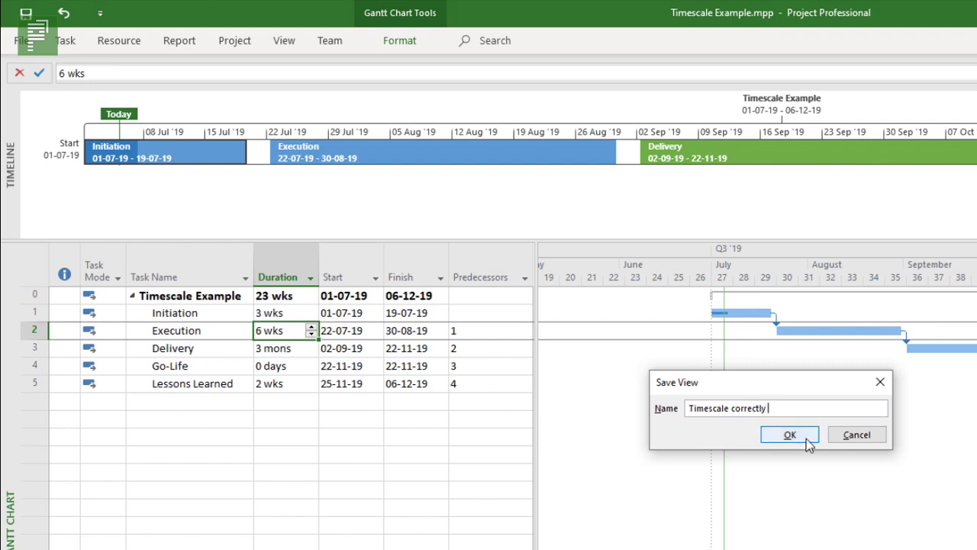
{"action": "type", "text": "set"}
{"action": "left_click", "coordinate": [811, 435]}
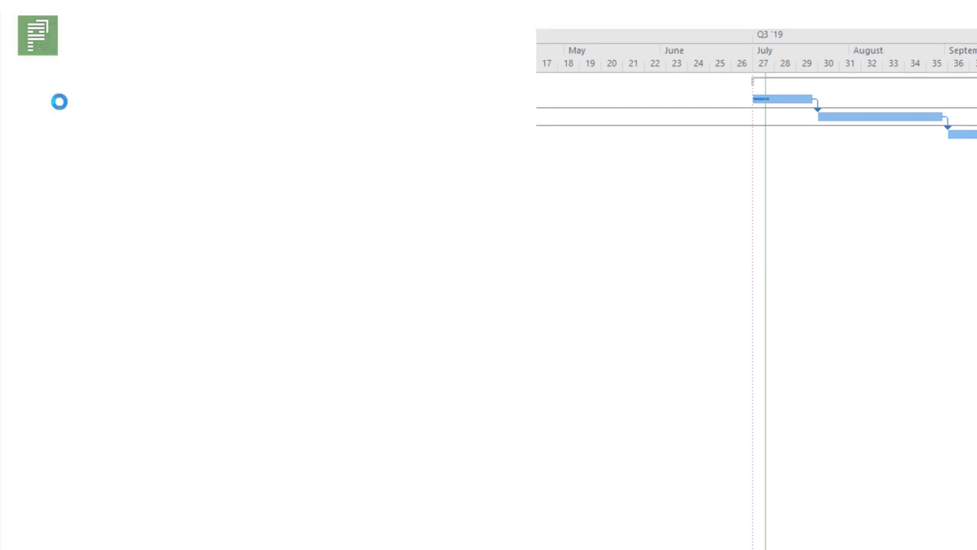
Switch back to the Gantt Chart view and zoom in on its timescale one level
{"action": "left_click", "coordinate": [55, 93]}
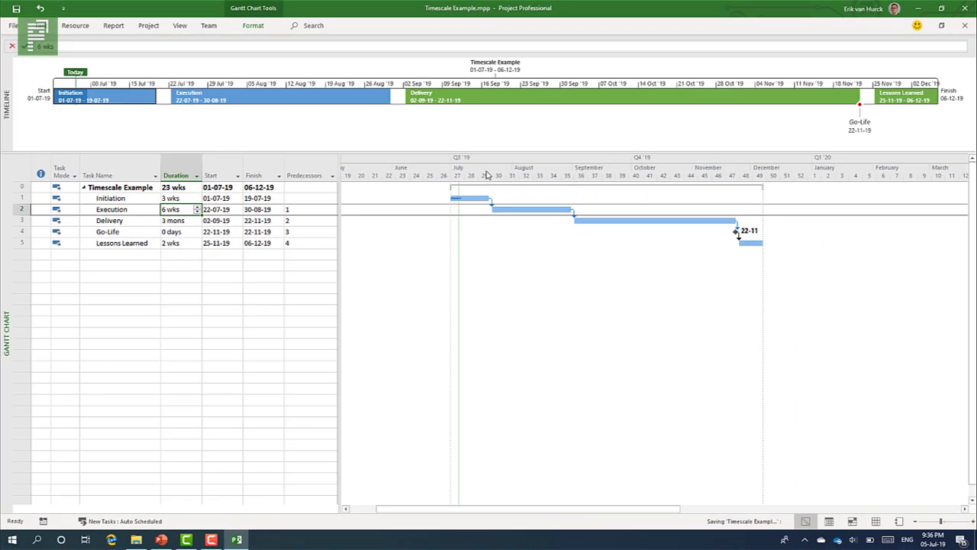
{"action": "right_click", "coordinate": [762, 65]}
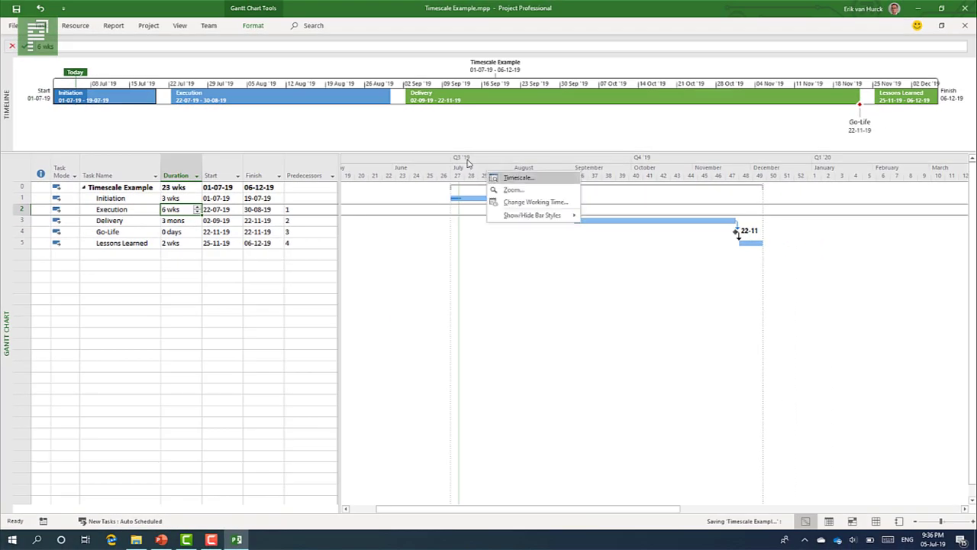
{"action": "left_click", "coordinate": [188, 26]}
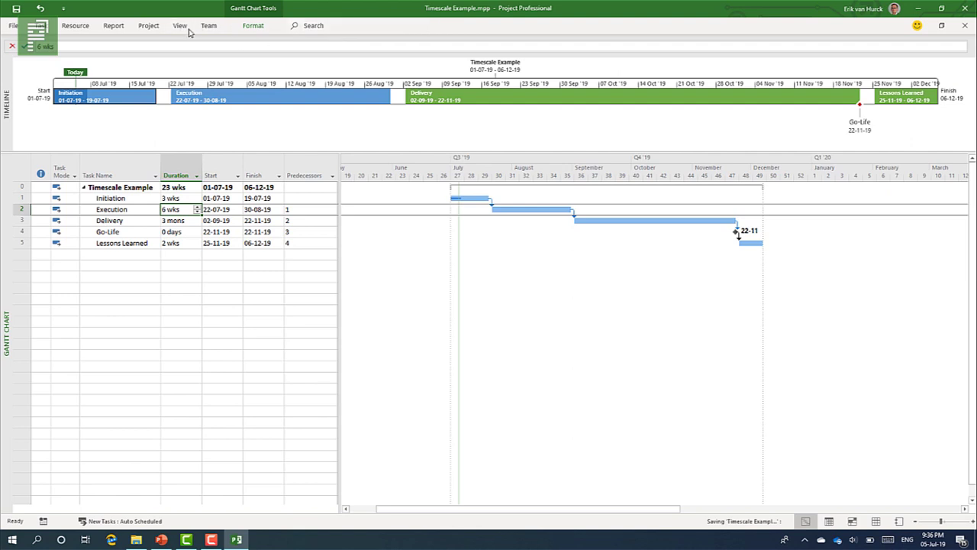
{"action": "left_click", "coordinate": [181, 26]}
{"action": "left_click", "coordinate": [468, 61]}
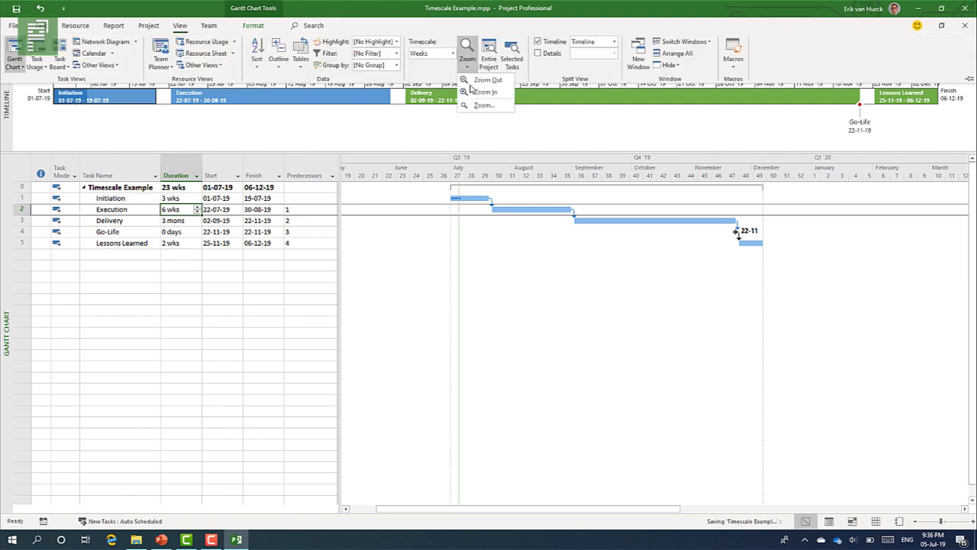
{"action": "left_click", "coordinate": [471, 91]}
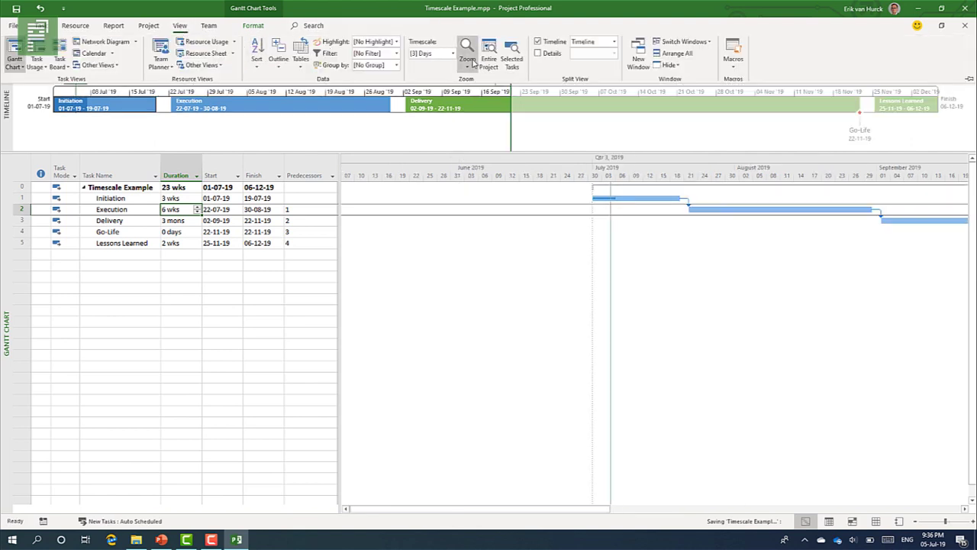
{"action": "left_click", "coordinate": [467, 61]}
{"action": "left_click", "coordinate": [453, 6]}
{"action": "left_click", "coordinate": [180, 25]}
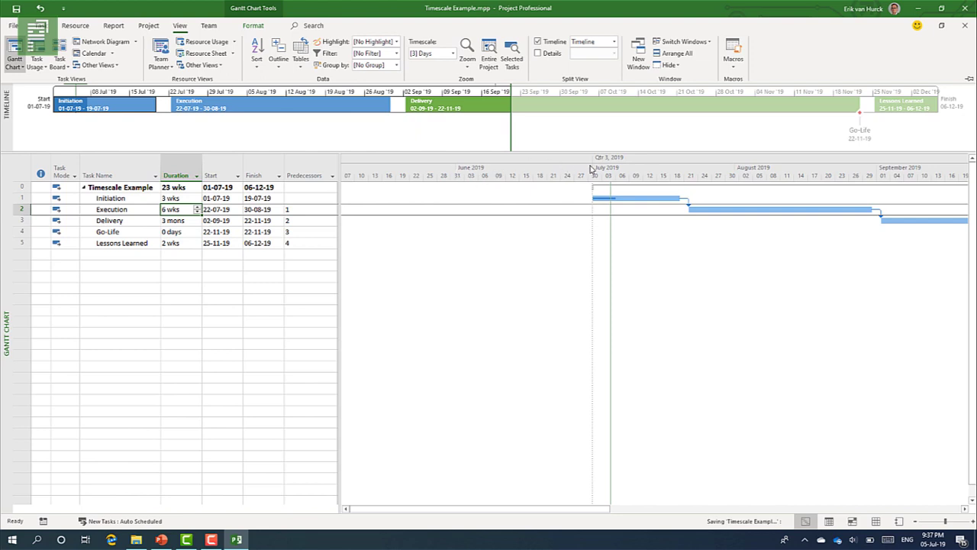
Set the Gantt Chart view's timescale unit to Weeks
{"action": "left_click", "coordinate": [449, 54]}
{"action": "left_click", "coordinate": [453, 53]}
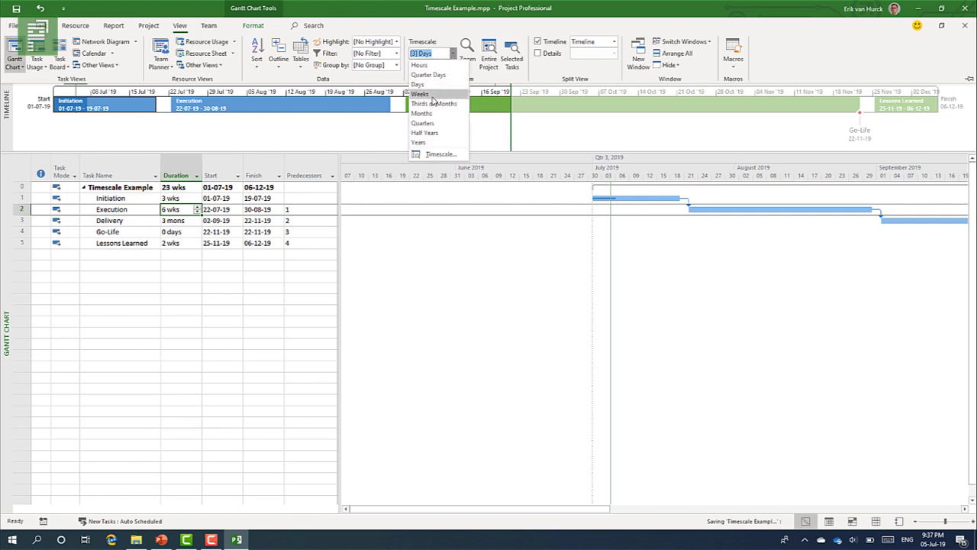
{"action": "left_click", "coordinate": [433, 94]}
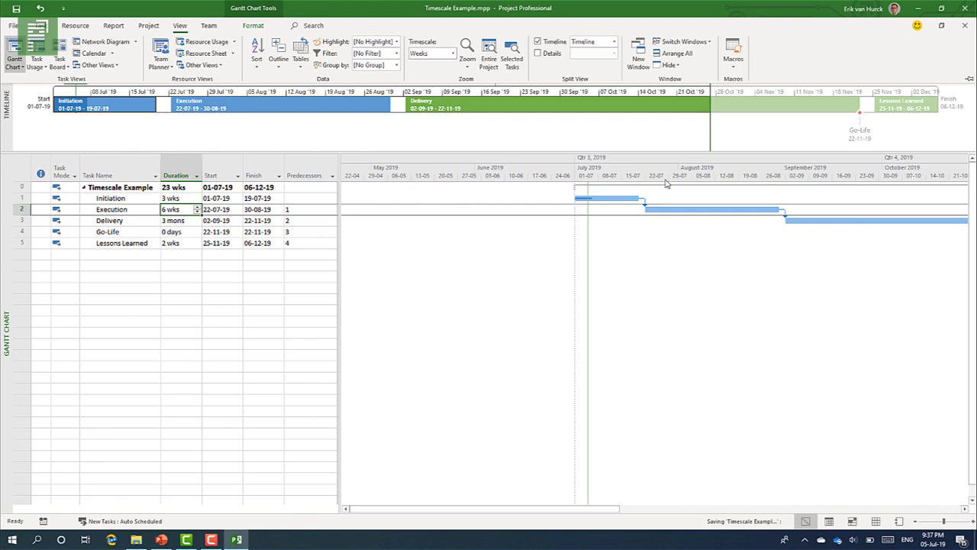
Apply the saved view Timescale correctly set, review its Timescale settings including non-working time, and cancel without changes
{"action": "right_click", "coordinate": [3, 250]}
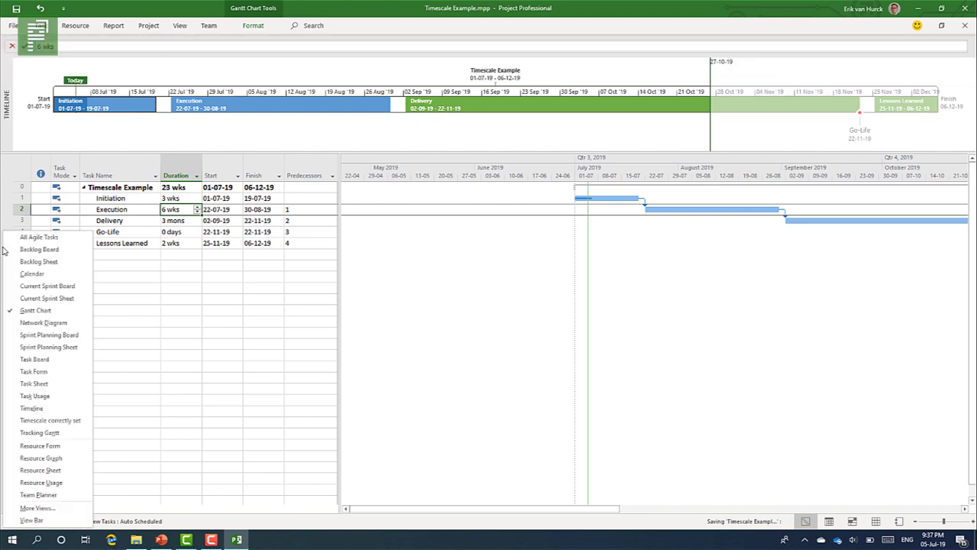
{"action": "left_click", "coordinate": [49, 420]}
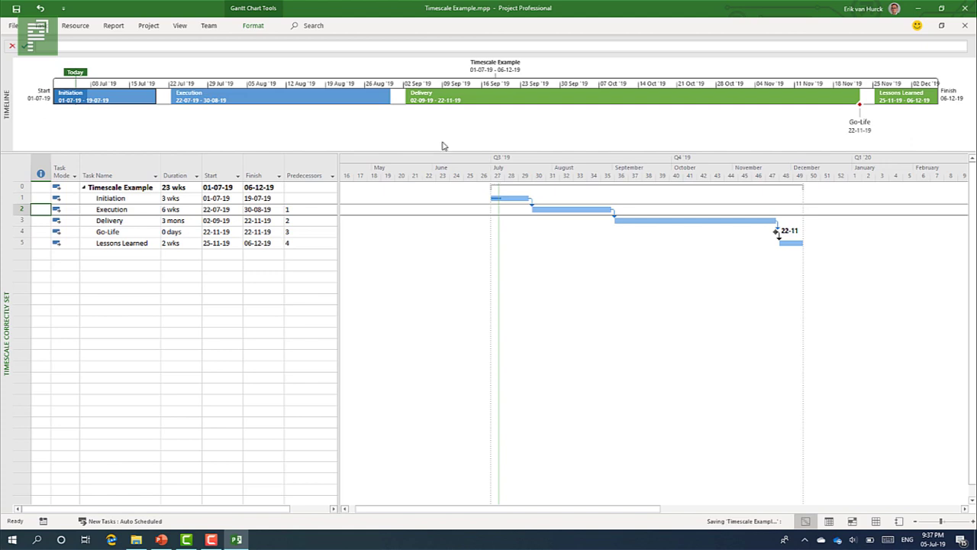
{"action": "right_click", "coordinate": [442, 167]}
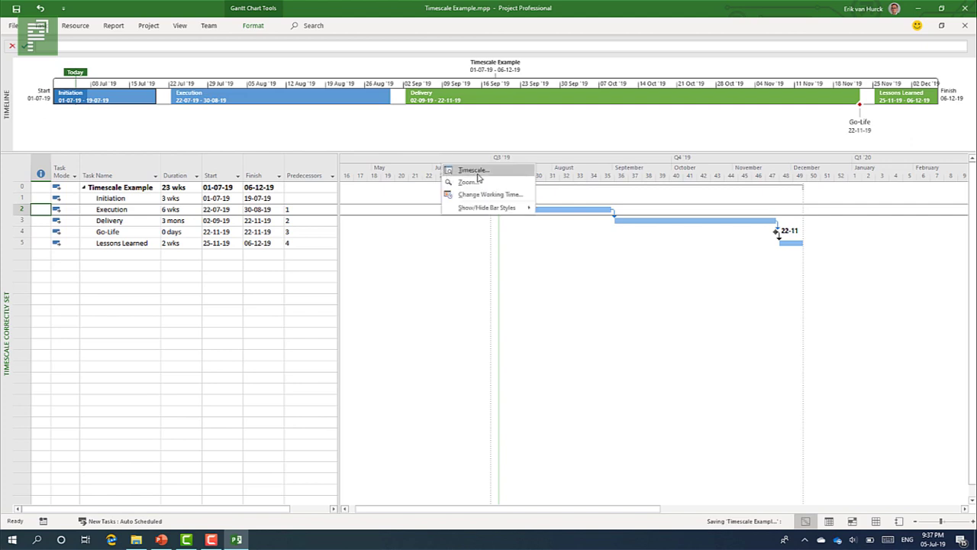
{"action": "left_click", "coordinate": [470, 171]}
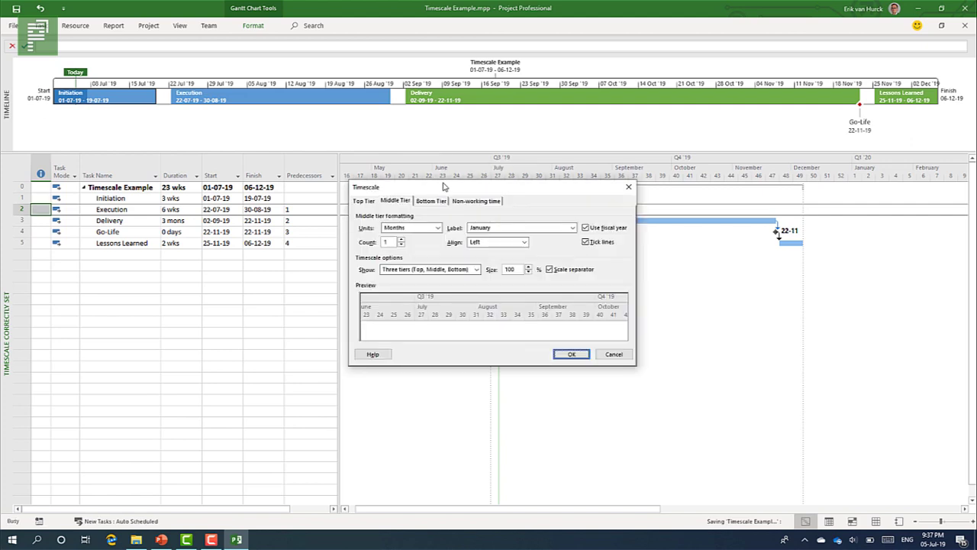
{"action": "left_click_drag", "start_coordinate": [434, 185], "coordinate": [372, 173]}
{"action": "left_click", "coordinate": [416, 188]}
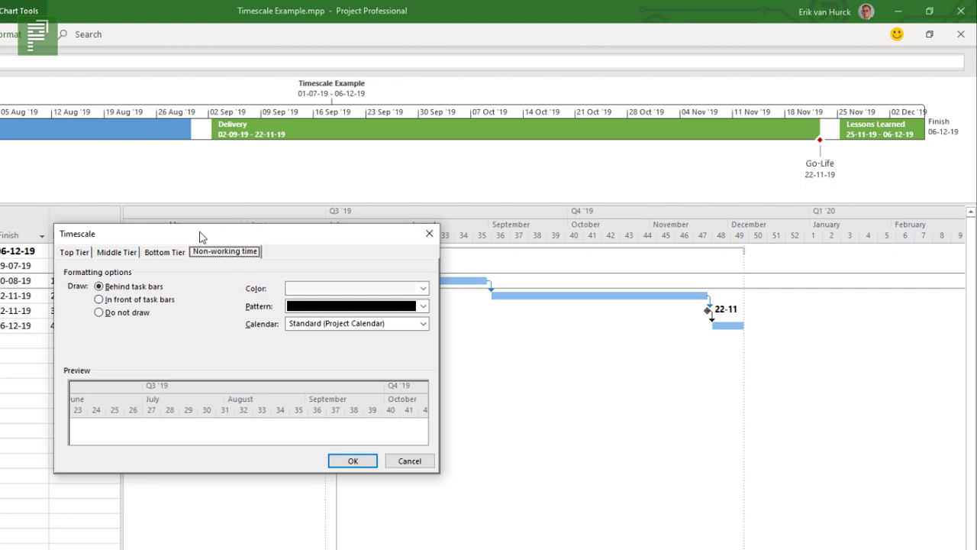
{"action": "left_click", "coordinate": [409, 461]}
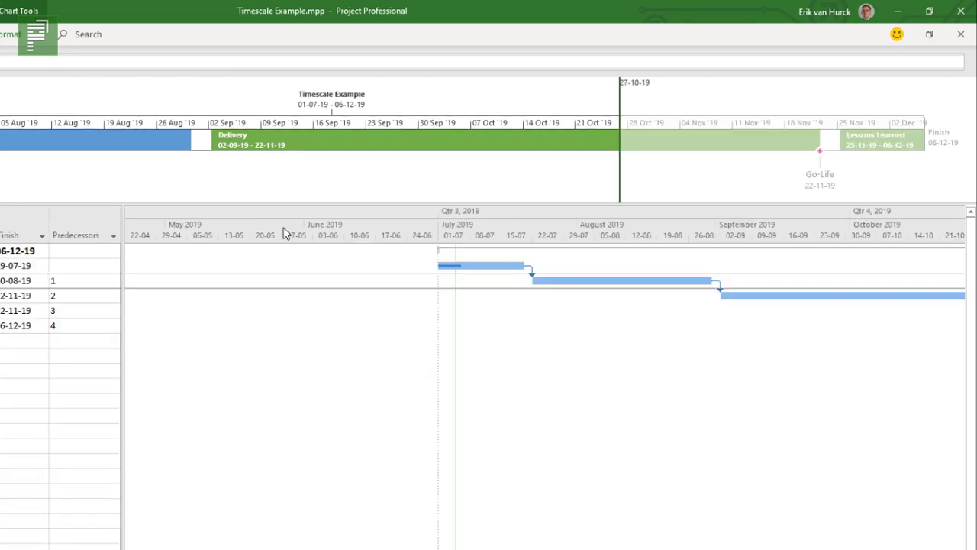
Zoom the Gantt Chart timescale to 1 week
{"action": "right_click", "coordinate": [286, 230]}
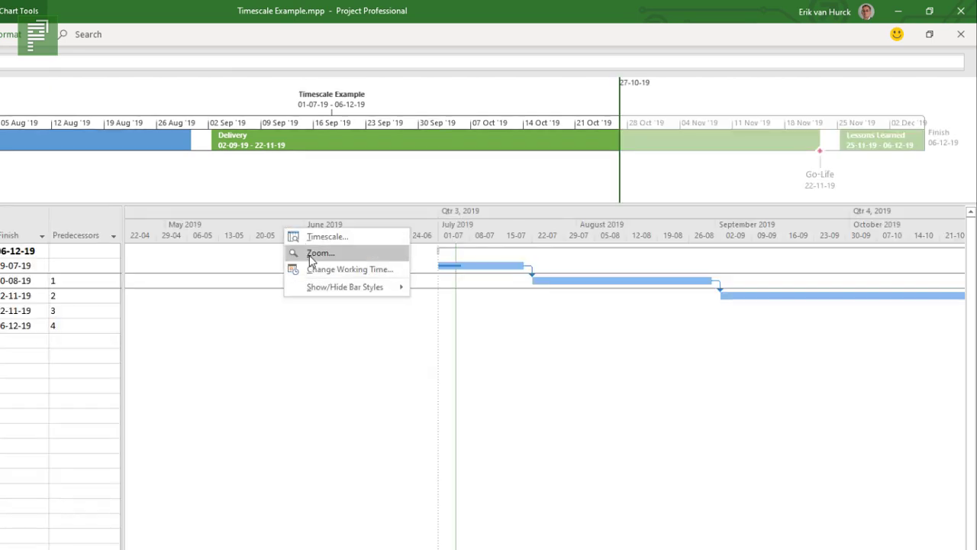
{"action": "left_click", "coordinate": [313, 253]}
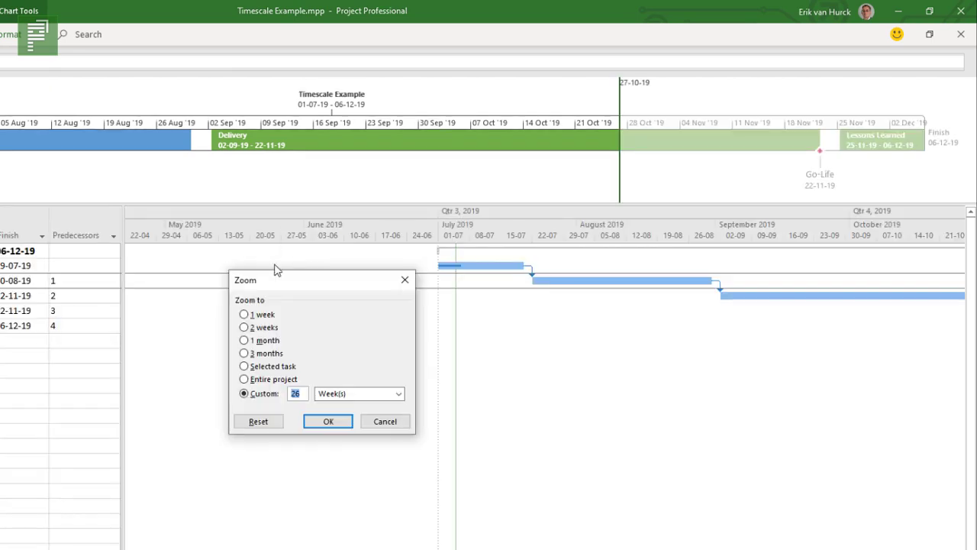
{"action": "left_click", "coordinate": [266, 314]}
{"action": "left_click", "coordinate": [320, 424]}
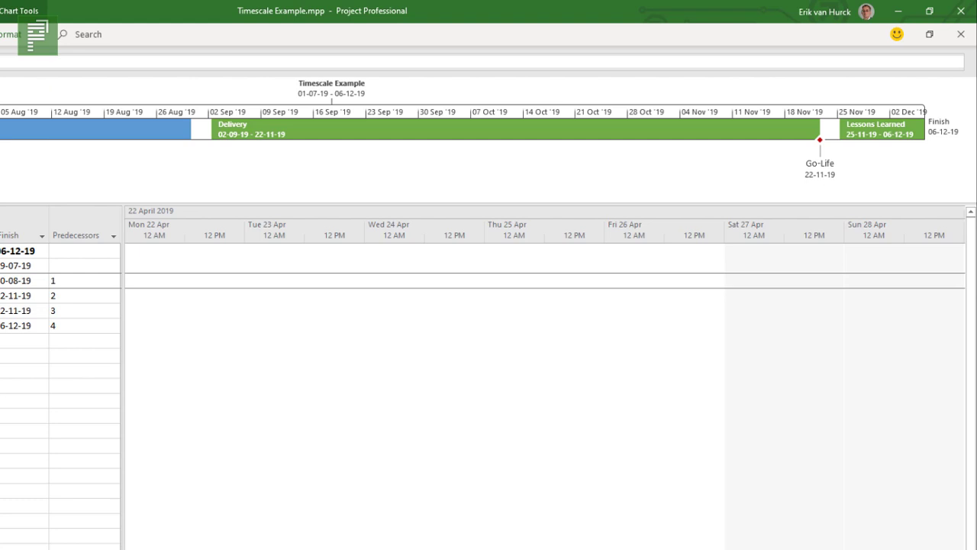
Select the Initiation task and use Scroll to Task to bring its bar into view around the first July weekend
{"action": "left_click", "coordinate": [459, 265]}
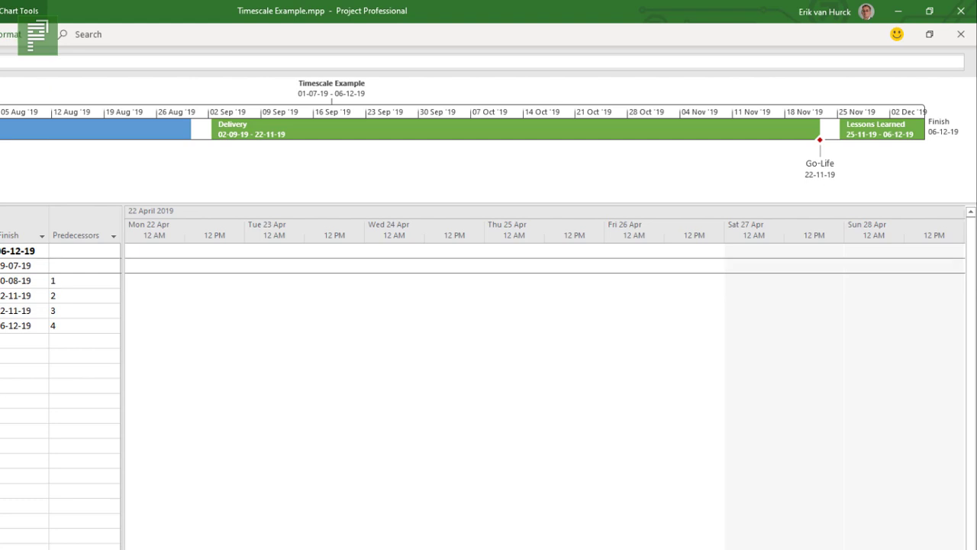
{"action": "left_click", "coordinate": [1, 34]}
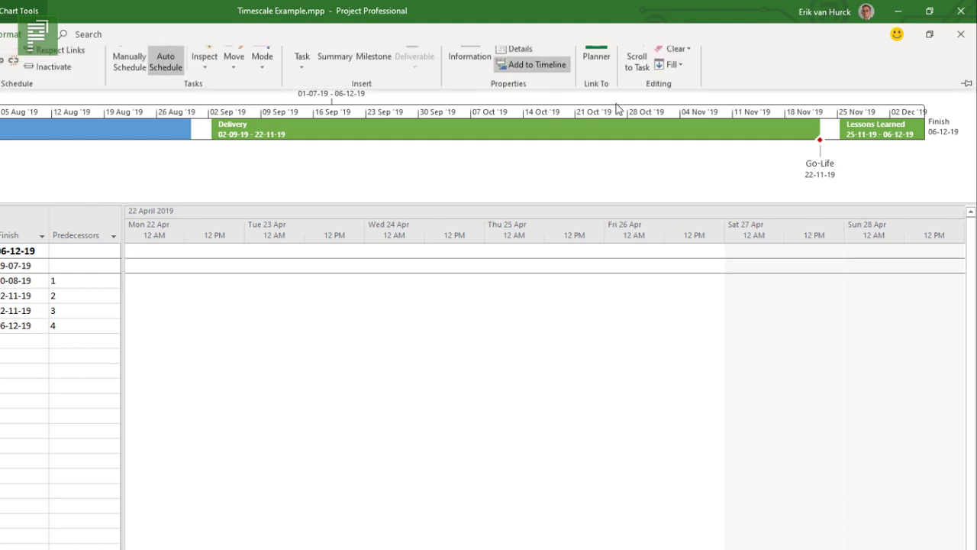
{"action": "left_click", "coordinate": [640, 62]}
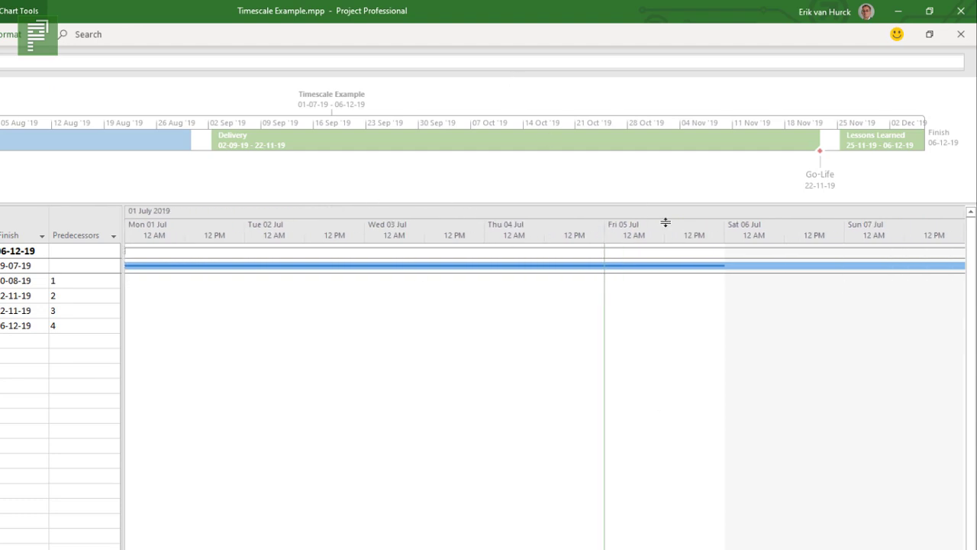
{"action": "scroll", "coordinate": [766, 303], "scroll_direction": "right", "scroll_amount": 1}
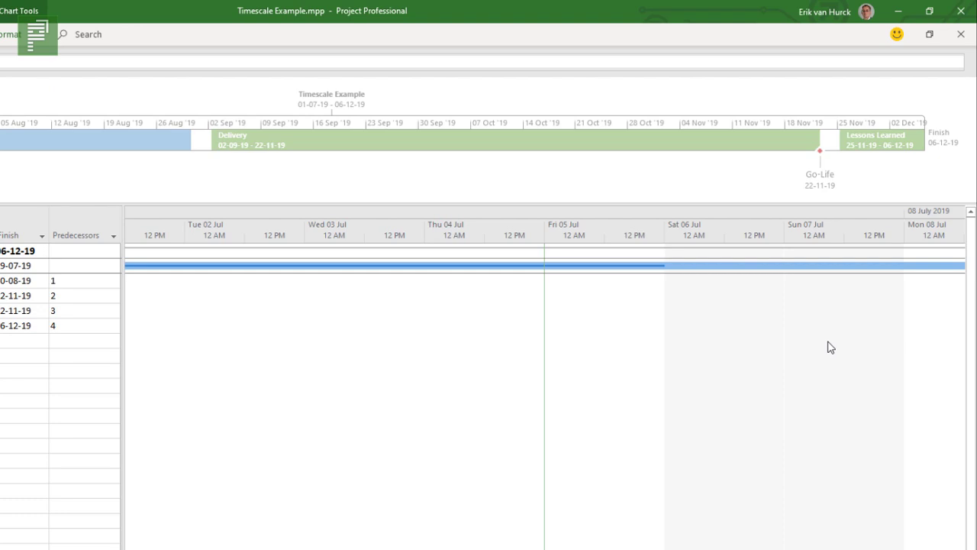
Set the timescale's non-working time to Do not draw
{"action": "right_click", "coordinate": [457, 226]}
{"action": "left_click", "coordinate": [467, 234]}
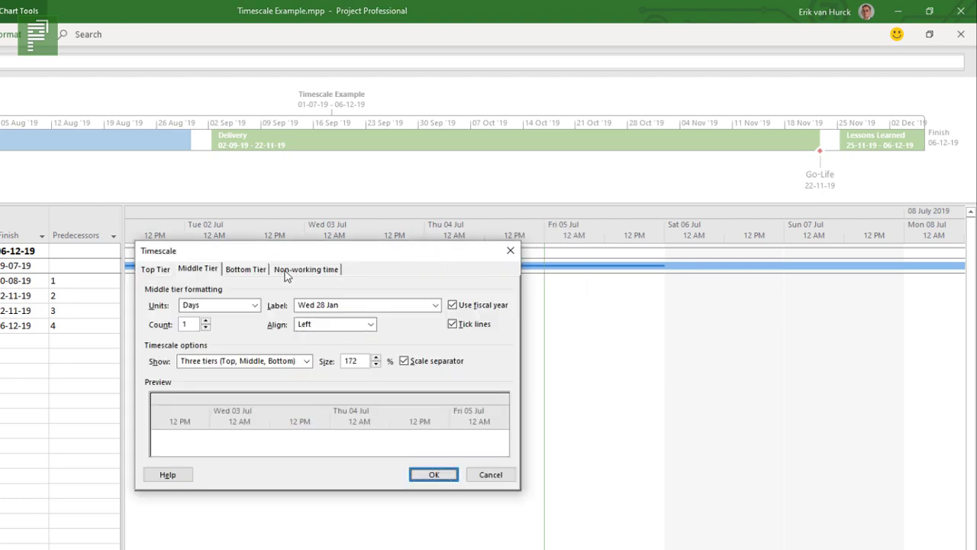
{"action": "left_click", "coordinate": [281, 270]}
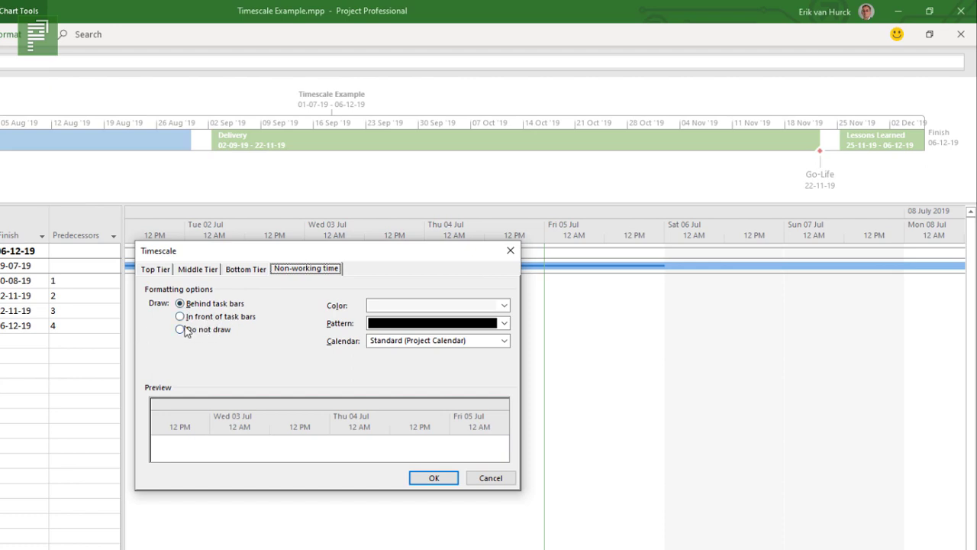
{"action": "left_click", "coordinate": [181, 329]}
{"action": "left_click", "coordinate": [433, 478]}
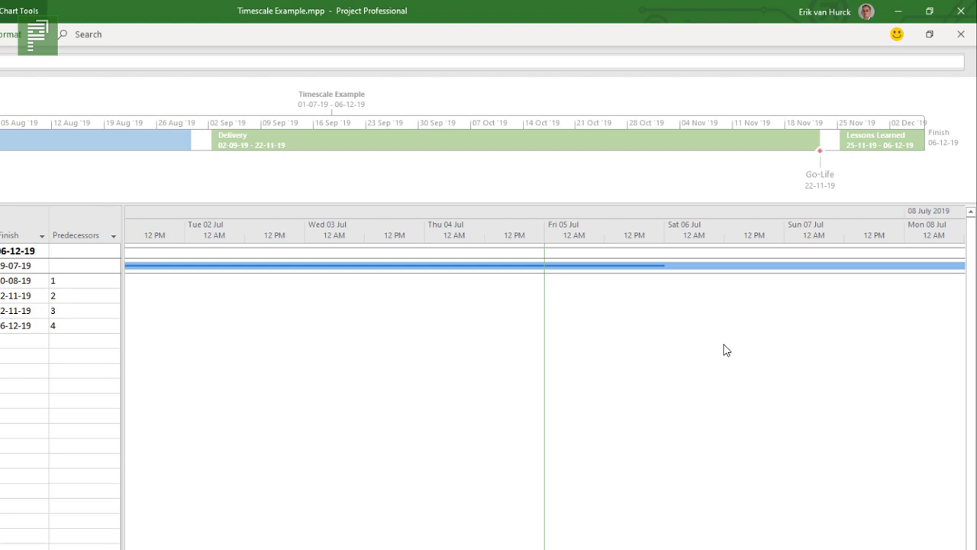
Set the timescale's non-working time to draw in front of task bars and save the project
{"action": "right_click", "coordinate": [612, 236]}
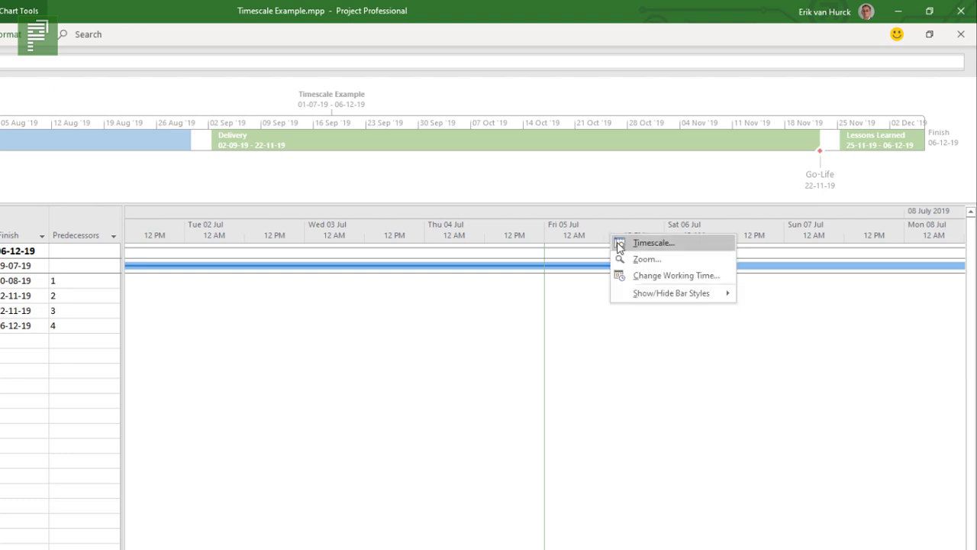
{"action": "left_click", "coordinate": [620, 244]}
{"action": "left_click", "coordinate": [339, 277]}
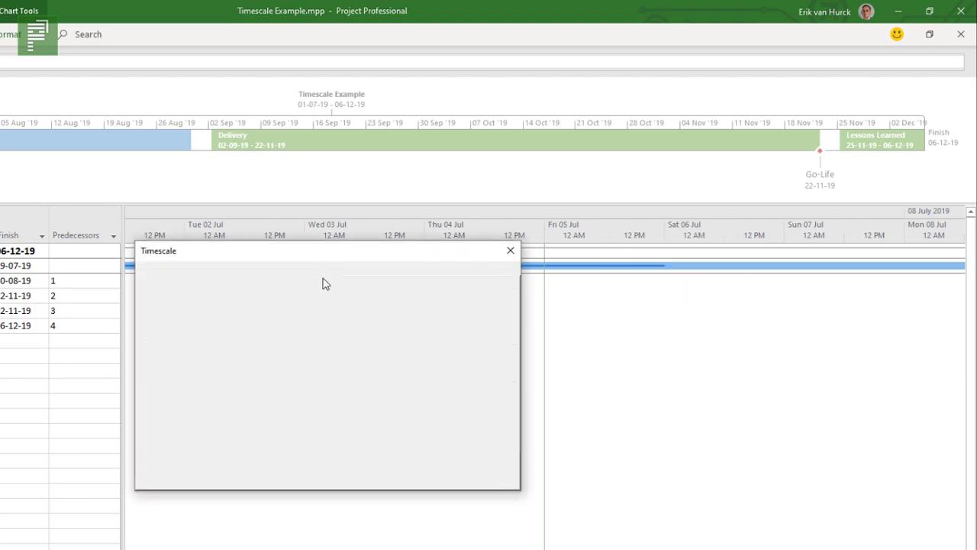
{"action": "left_click", "coordinate": [189, 318]}
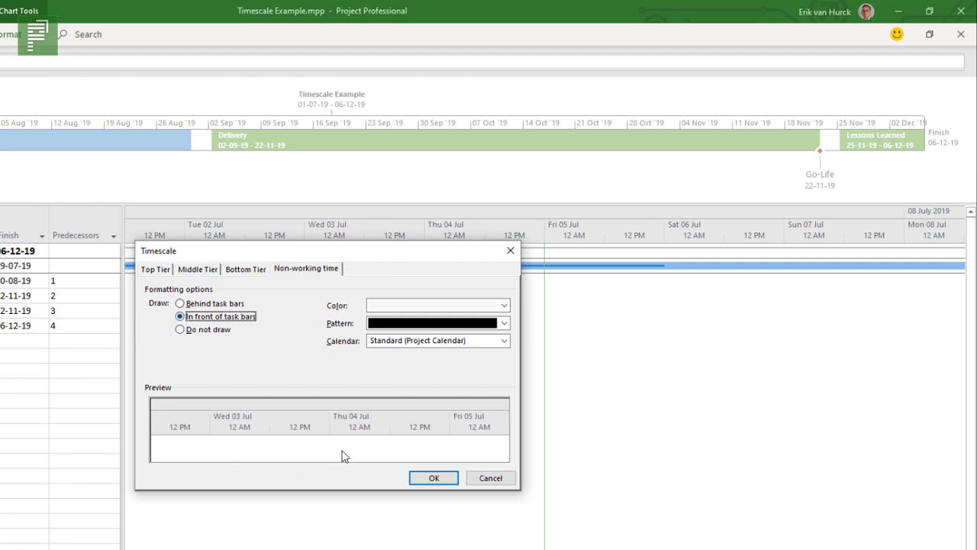
{"action": "left_click", "coordinate": [434, 479]}
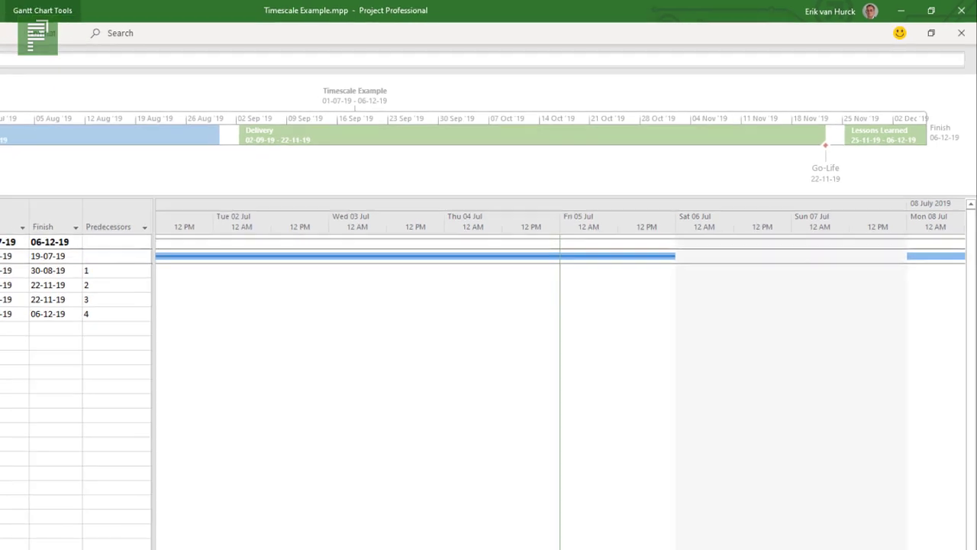
{"action": "key", "text": "ctrl+s"}
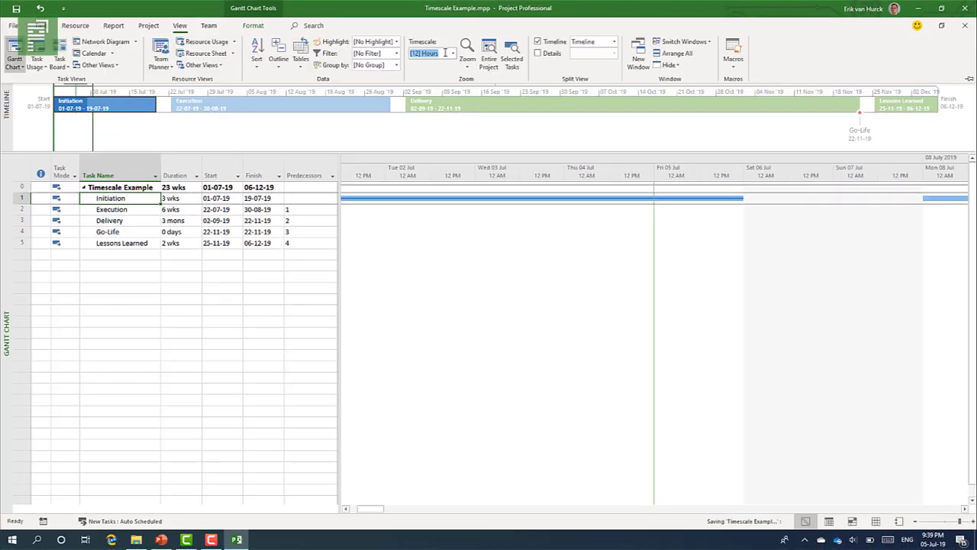
Set the Gantt Chart's timescale unit to Weeks and bring the first project phases into view
{"action": "left_click", "coordinate": [453, 53]}
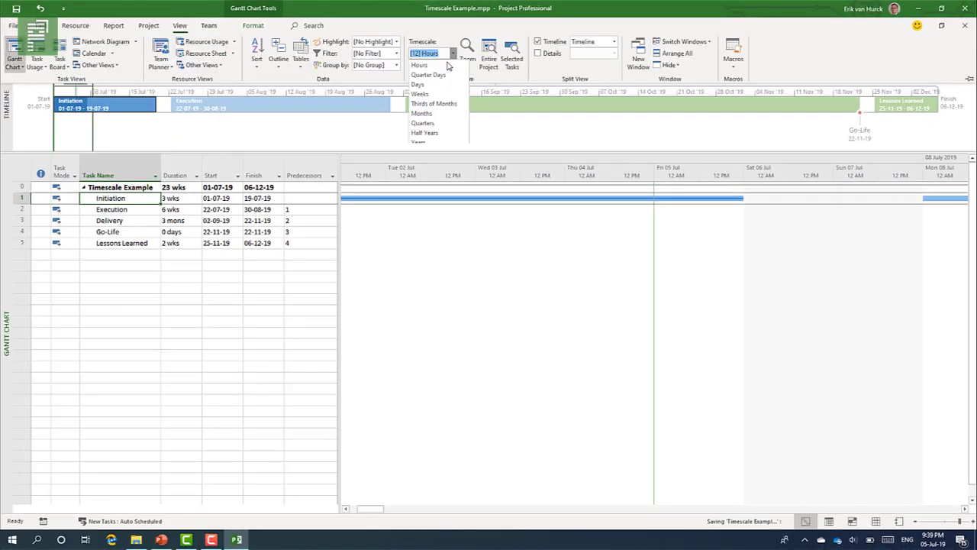
{"action": "left_click", "coordinate": [421, 94]}
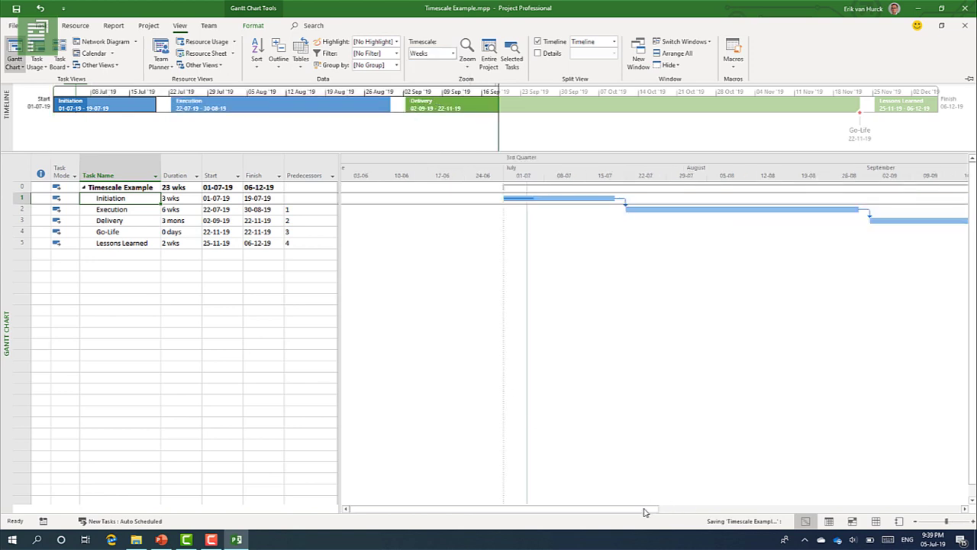
{"action": "left_click_drag", "start_coordinate": [646, 511], "coordinate": [685, 512]}
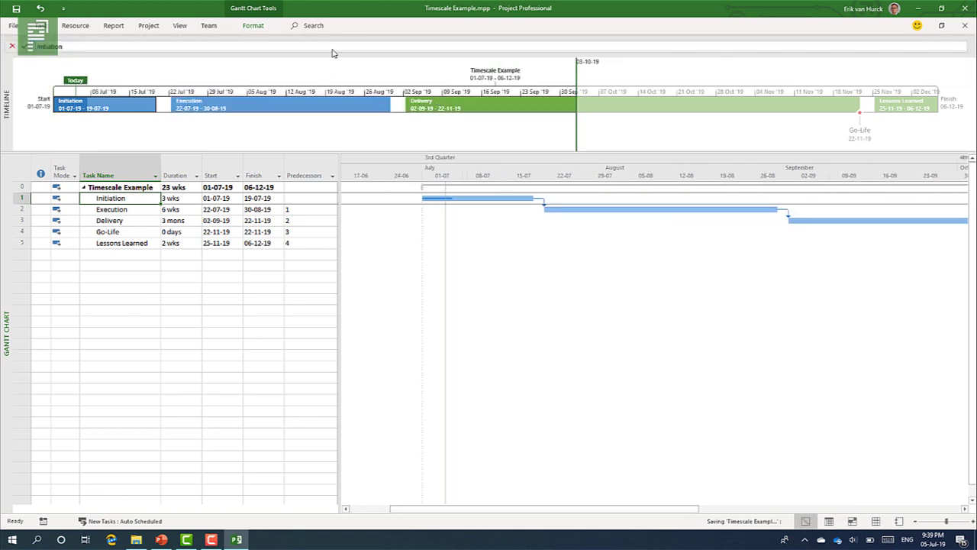
Set the Gantt Chart's timescale unit to Days
{"action": "left_click", "coordinate": [180, 26]}
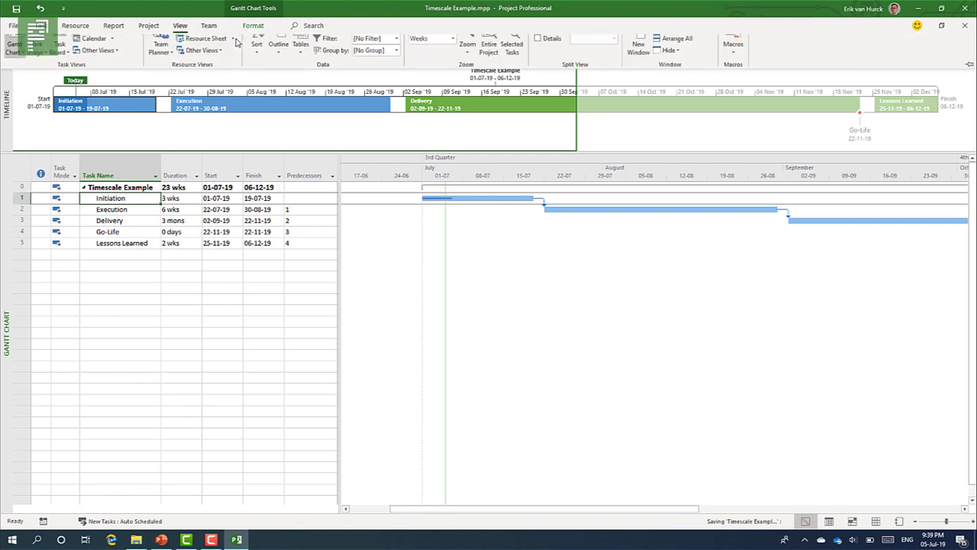
{"action": "left_click", "coordinate": [453, 52]}
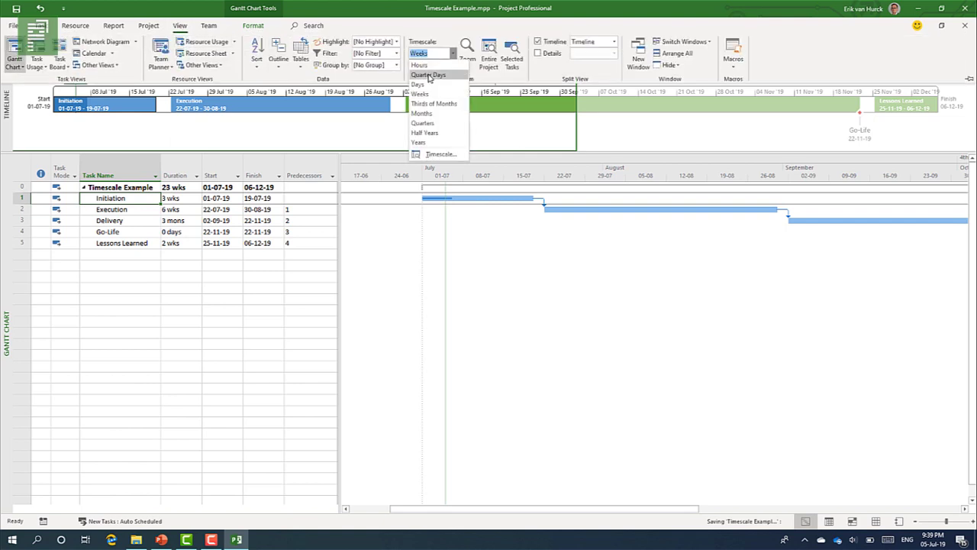
{"action": "left_click", "coordinate": [425, 83]}
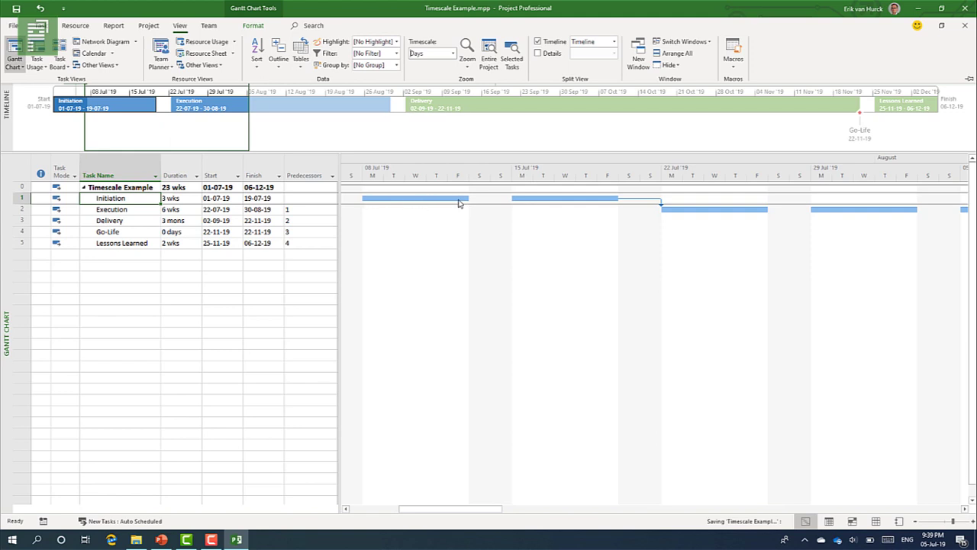
{"action": "scroll", "coordinate": [494, 203], "scroll_direction": "down", "scroll_amount": 1}
{"action": "scroll", "coordinate": [495, 203], "scroll_direction": "up", "scroll_amount": 1}
Set the timescale's non-working time to draw behind task bars
{"action": "right_click", "coordinate": [532, 181]}
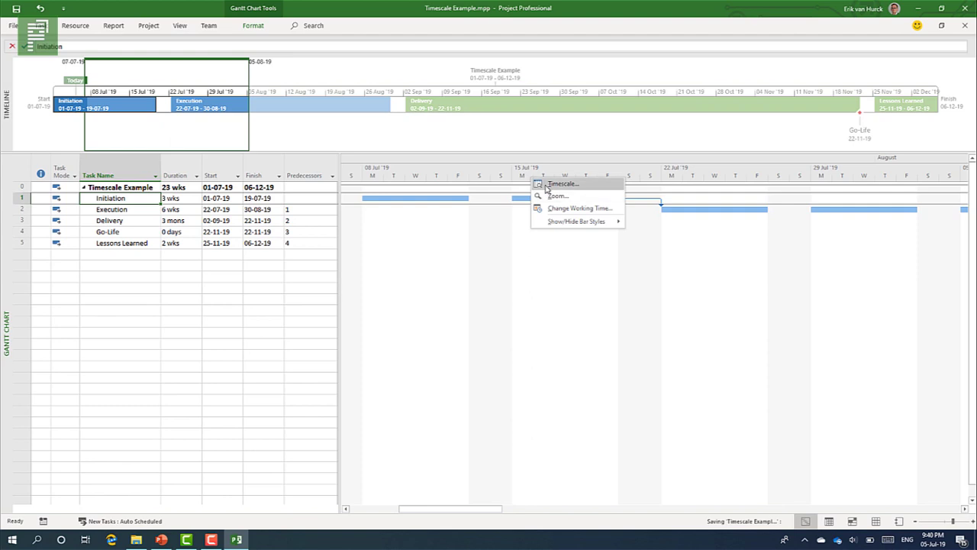
{"action": "left_click", "coordinate": [547, 186]}
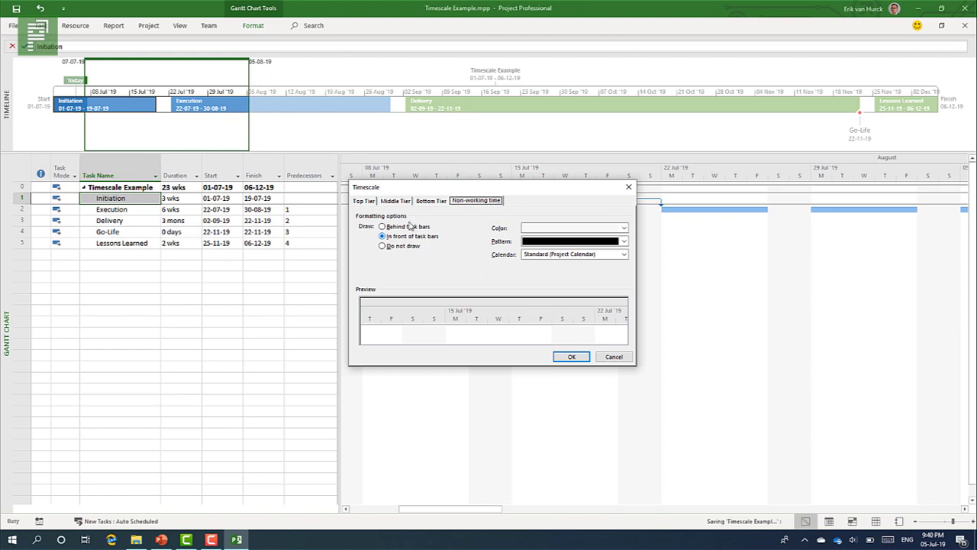
{"action": "left_click", "coordinate": [403, 229]}
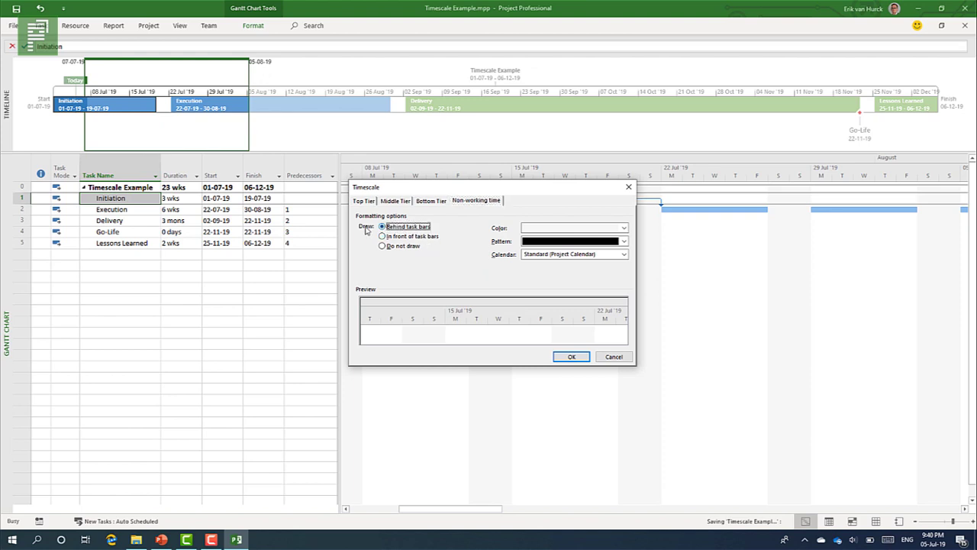
{"action": "left_click", "coordinate": [566, 356]}
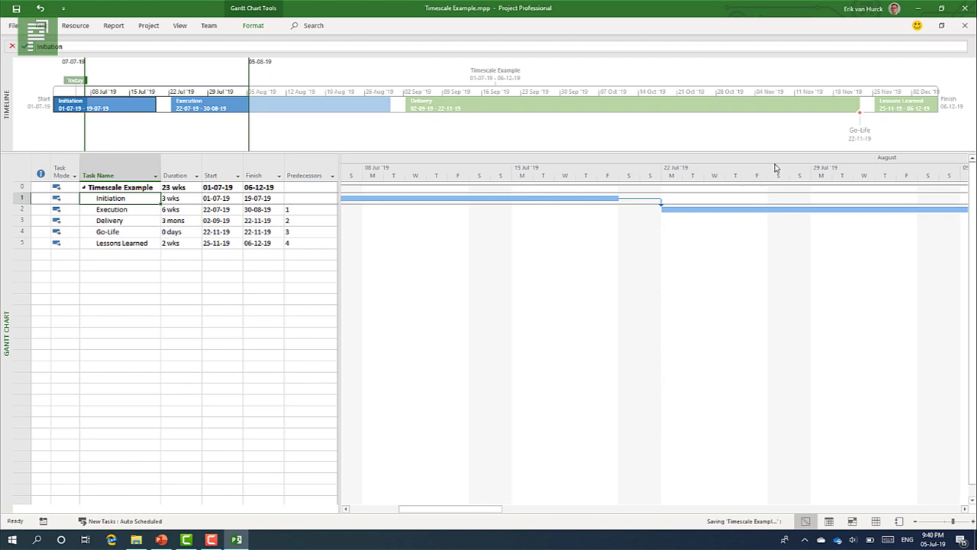
Create a new base calendar named ExampleVacation as a copy of the Standard calendar
{"action": "left_click", "coordinate": [149, 26]}
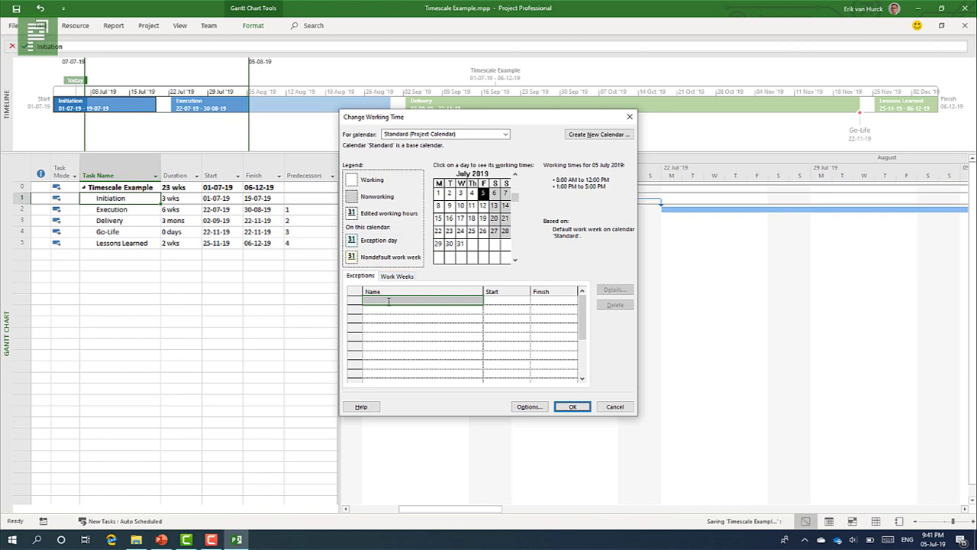
{"action": "left_click", "coordinate": [578, 136]}
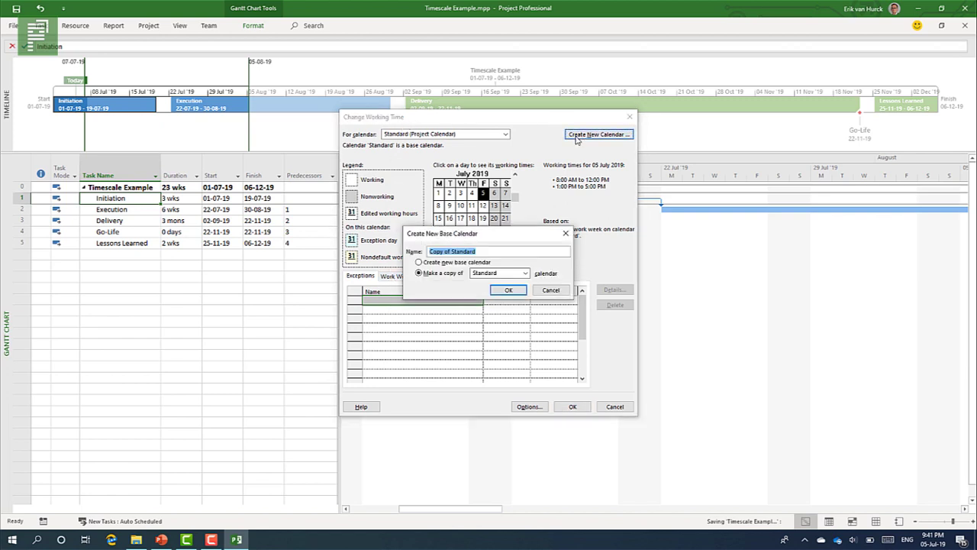
{"action": "type", "text": "ExampleVacation"}
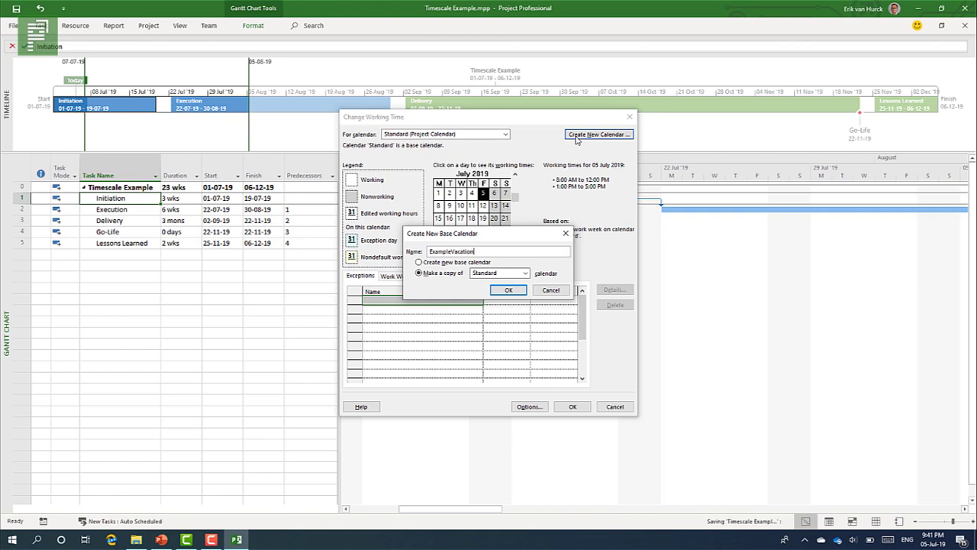
{"action": "left_click", "coordinate": [504, 291]}
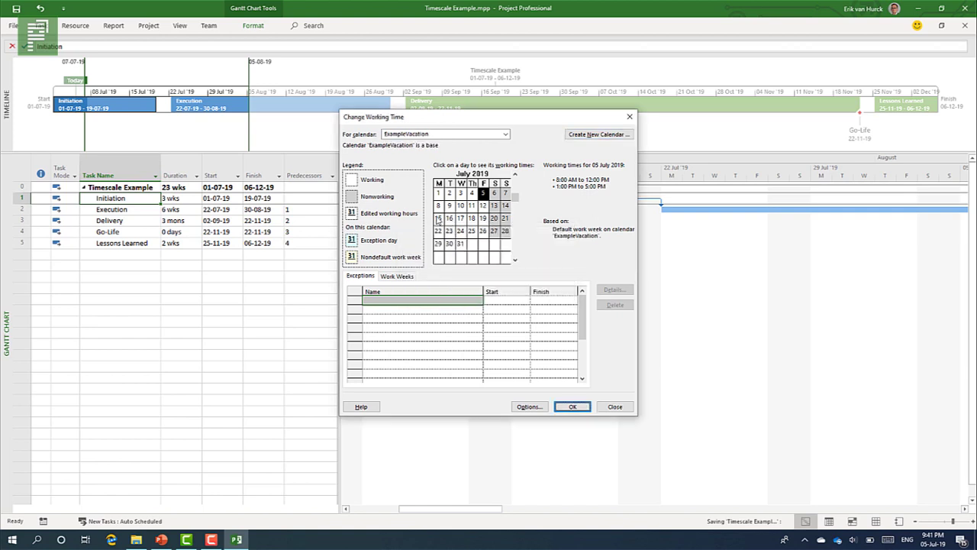
Add a nonworking exception named Vacation from 15 to 28 July 2019 to the ExampleVacation calendar and apply the calendar changes
{"action": "left_click_drag", "start_coordinate": [437, 218], "coordinate": [505, 232]}
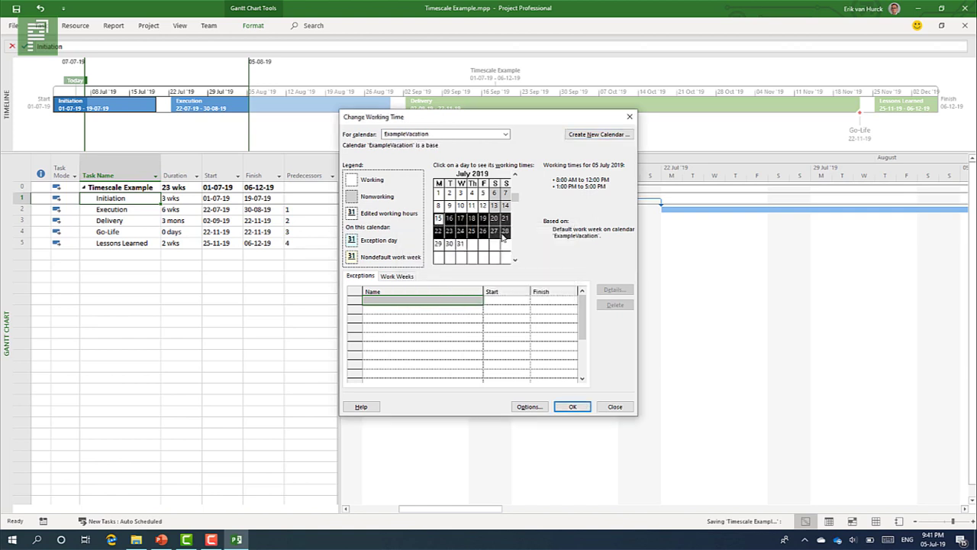
{"action": "left_click", "coordinate": [474, 299]}
{"action": "type", "text": "Vacation"}
{"action": "key", "text": "Return"}
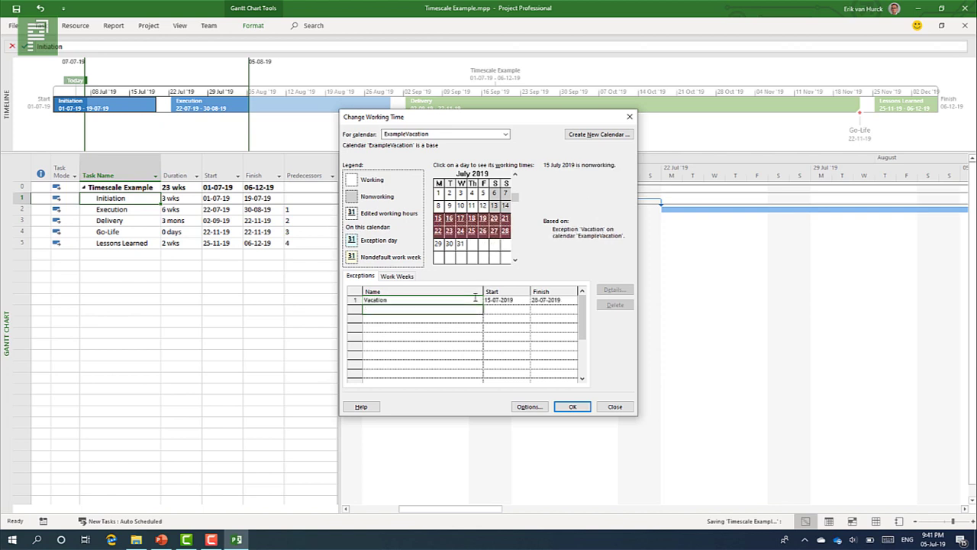
{"action": "left_click", "coordinate": [449, 205]}
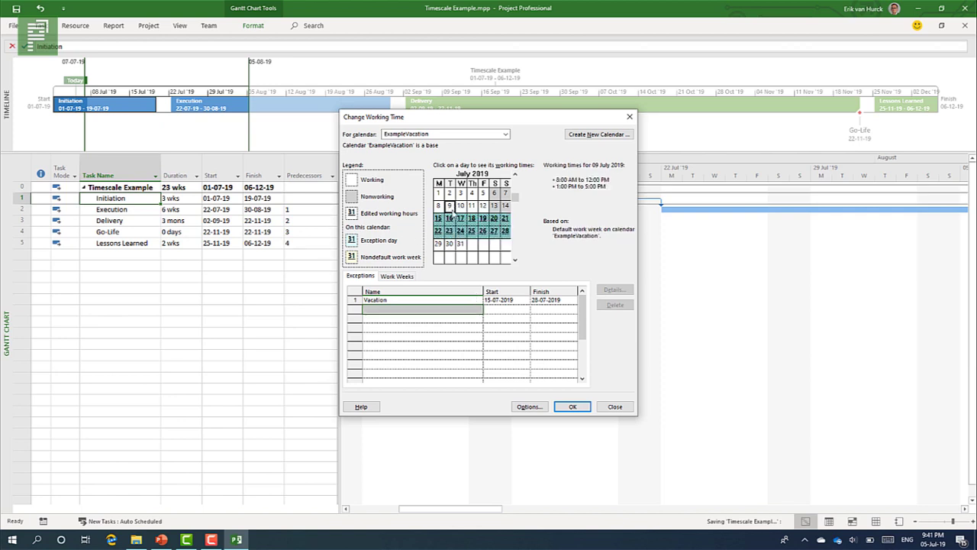
{"action": "left_click", "coordinate": [574, 407]}
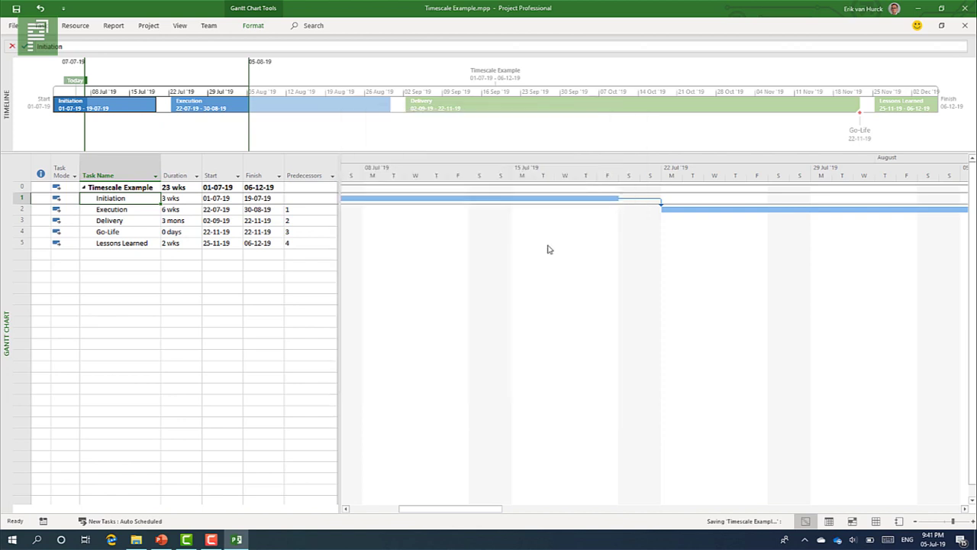
Base the timescale's non-working time shading on the ExampleVacation calendar and apply it to the Gantt Chart
{"action": "right_click", "coordinate": [480, 177]}
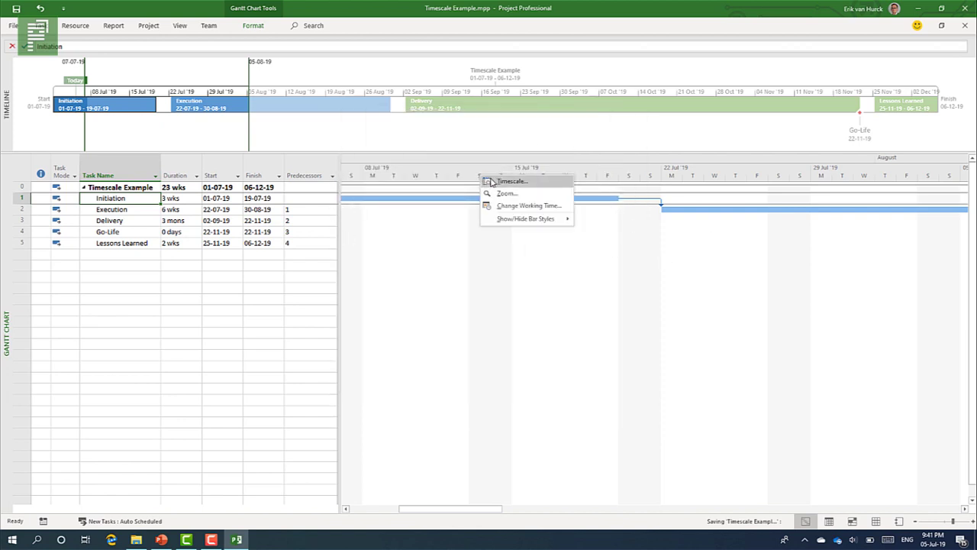
{"action": "left_click", "coordinate": [493, 181]}
{"action": "left_click", "coordinate": [475, 201]}
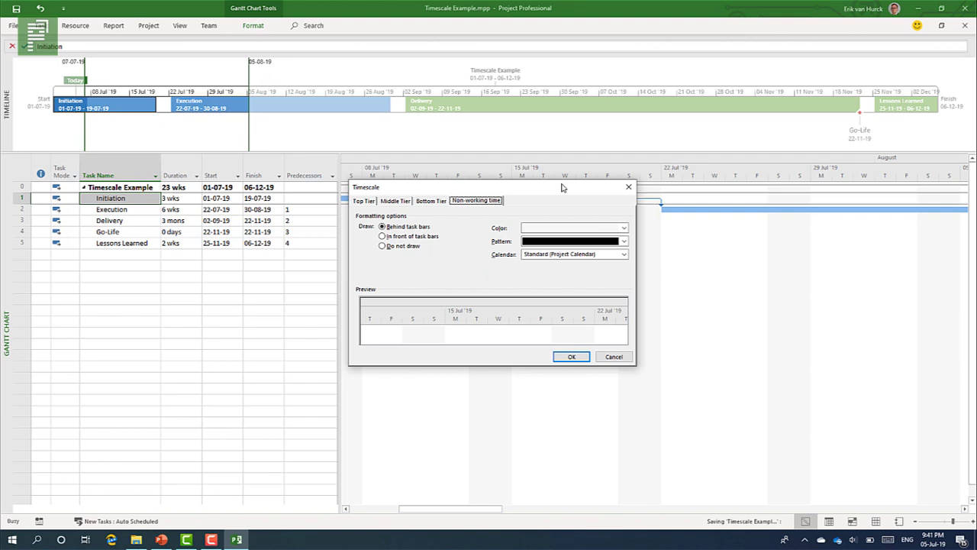
{"action": "left_click", "coordinate": [532, 254]}
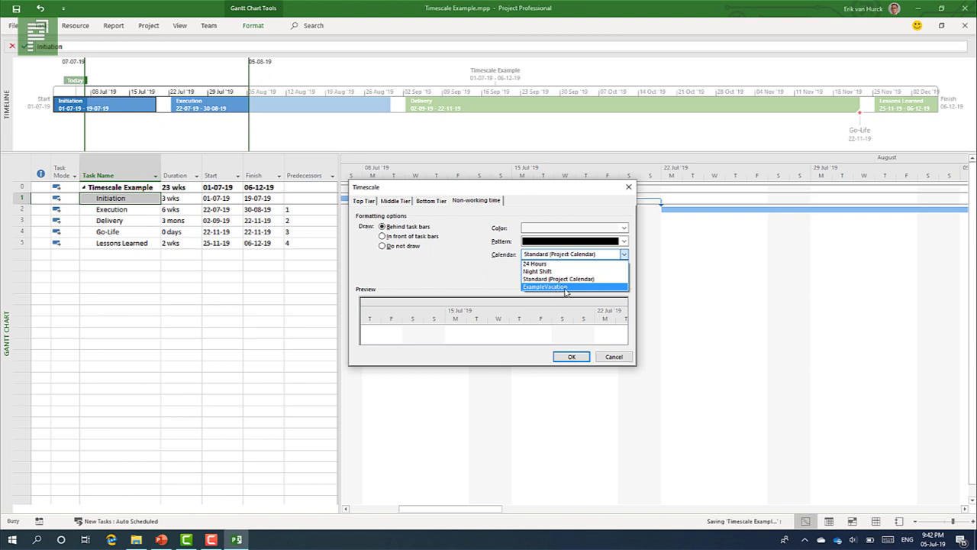
{"action": "left_click", "coordinate": [566, 288]}
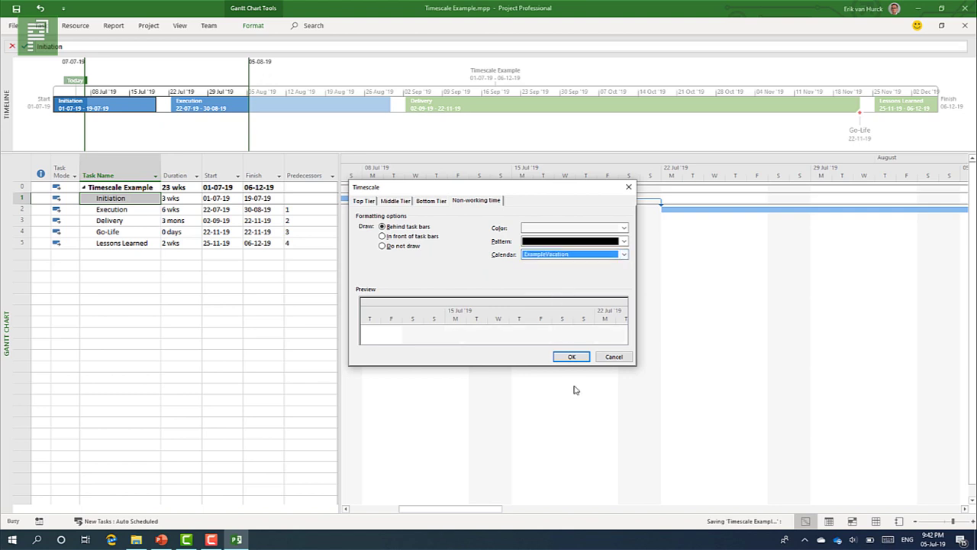
{"action": "left_click", "coordinate": [571, 356]}
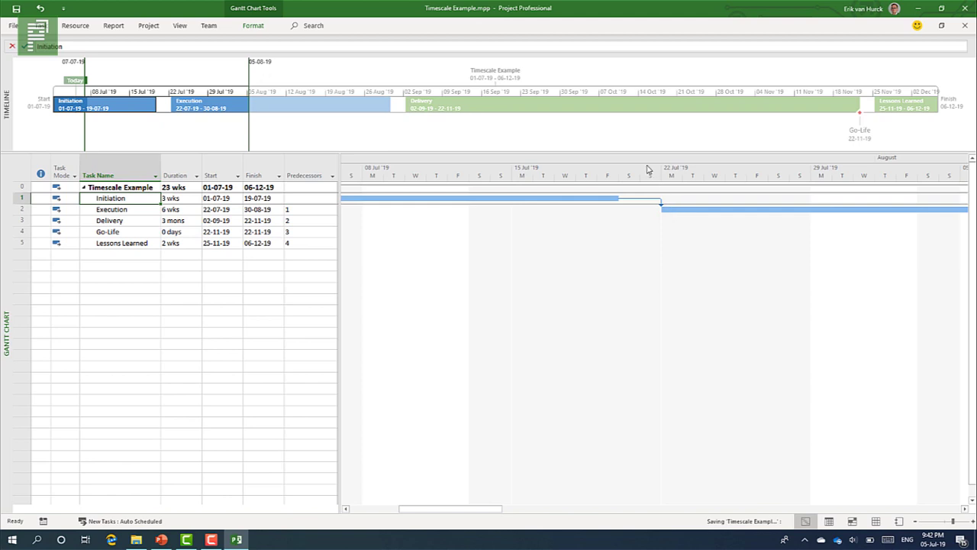
Set the timescale's non-working time color to orange, keeping the solid pattern, and apply it
{"action": "right_click", "coordinate": [647, 168]}
{"action": "left_click", "coordinate": [655, 171]}
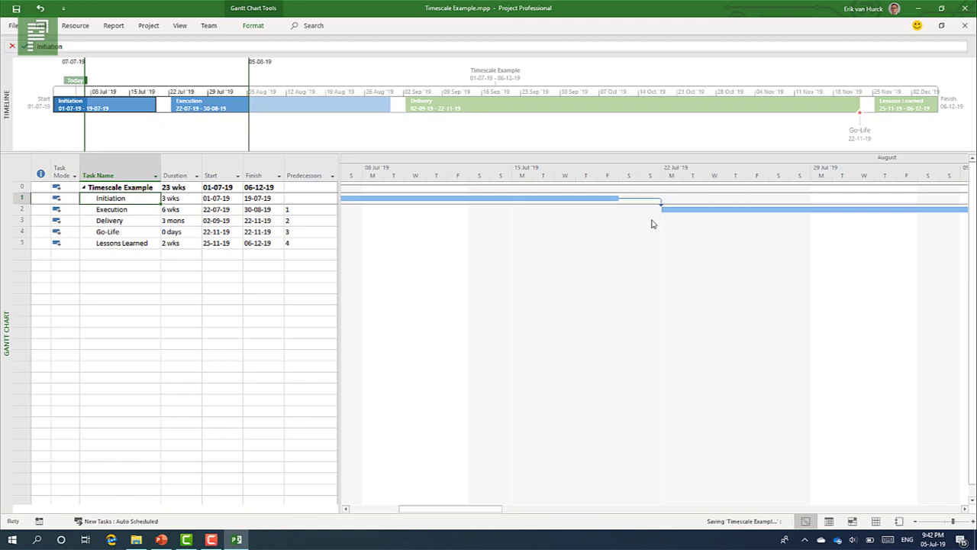
{"action": "left_click", "coordinate": [472, 202]}
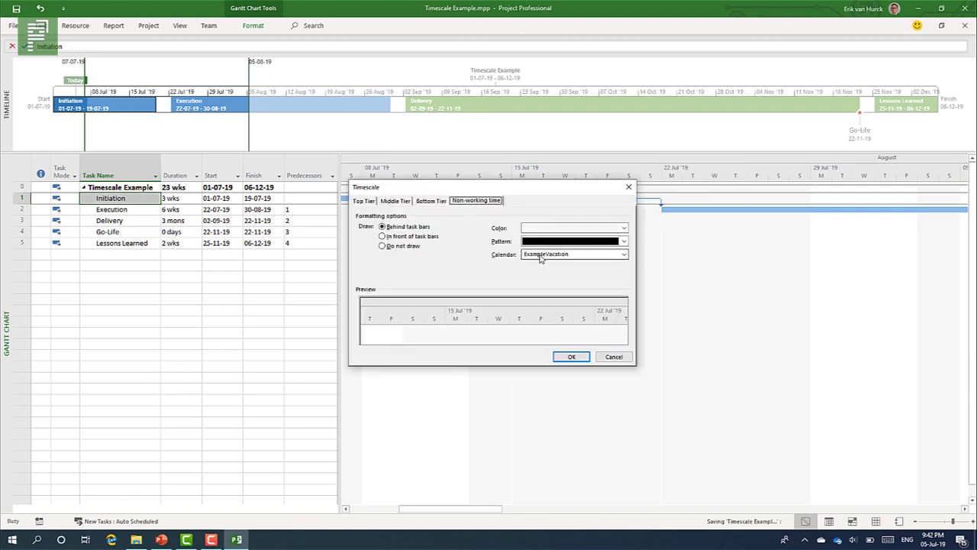
{"action": "left_click", "coordinate": [561, 242]}
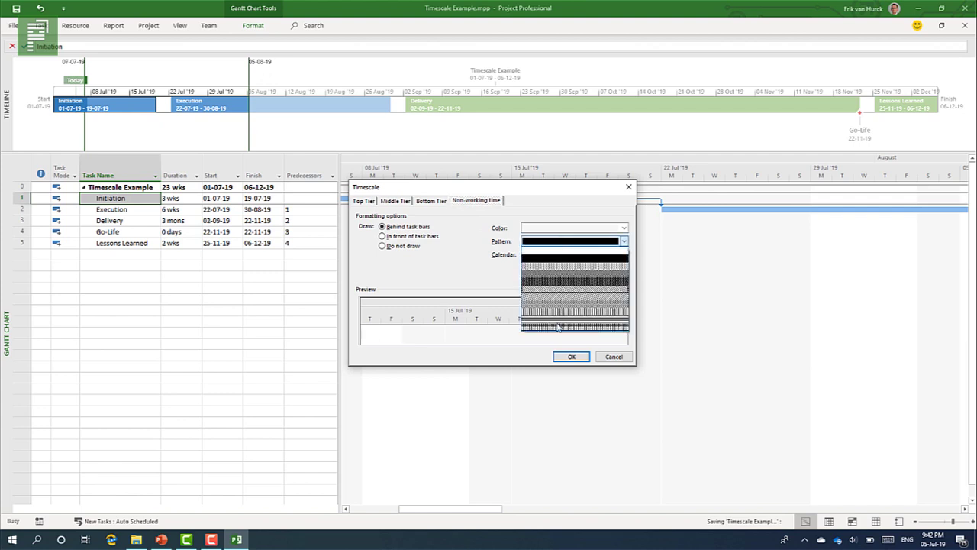
{"action": "left_click", "coordinate": [552, 244]}
{"action": "left_click", "coordinate": [553, 229]}
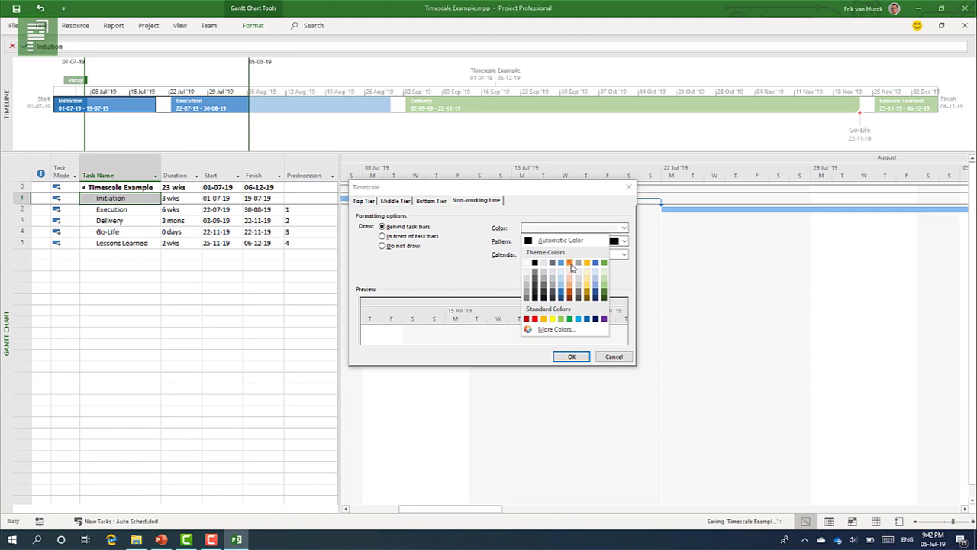
{"action": "left_click", "coordinate": [571, 319]}
{"action": "left_click", "coordinate": [571, 356]}
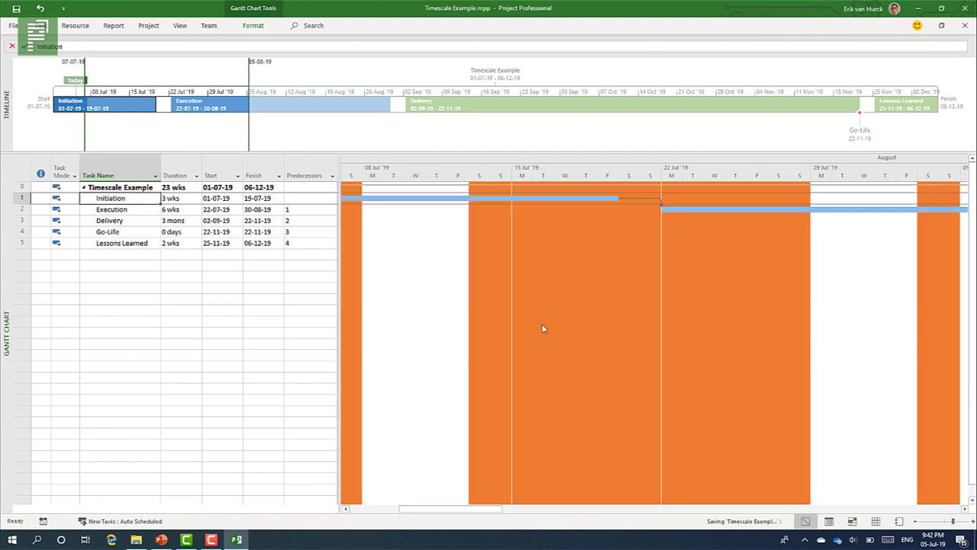
Set the timescale's non-working time color to light gray and its calendar to Standard (Project Calendar), and apply both
{"action": "right_click", "coordinate": [538, 228]}
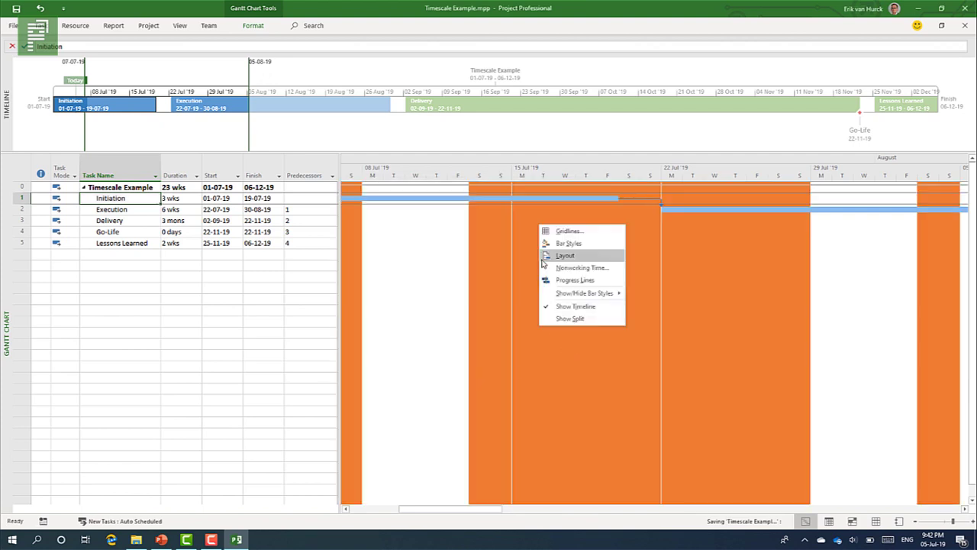
{"action": "left_click", "coordinate": [538, 176]}
{"action": "right_click", "coordinate": [538, 174]}
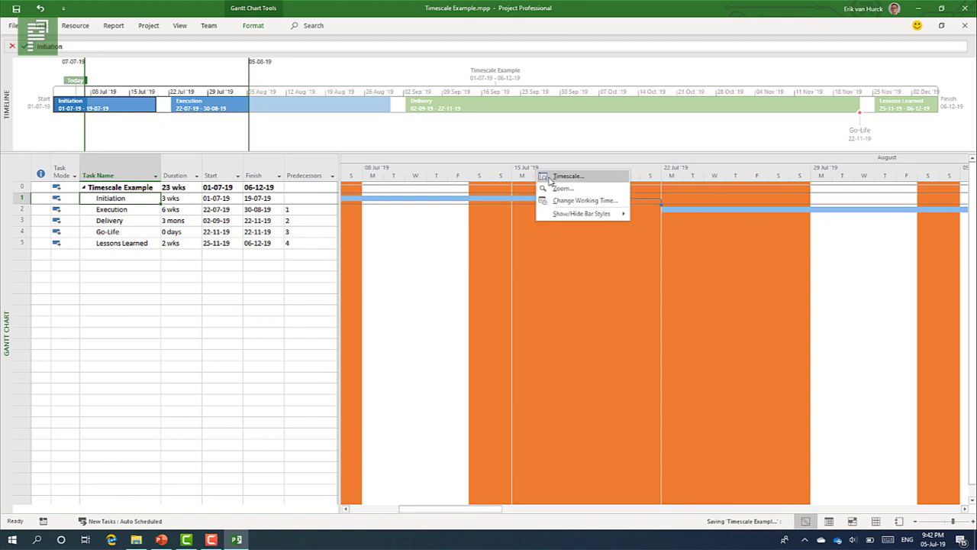
{"action": "left_click", "coordinate": [546, 178]}
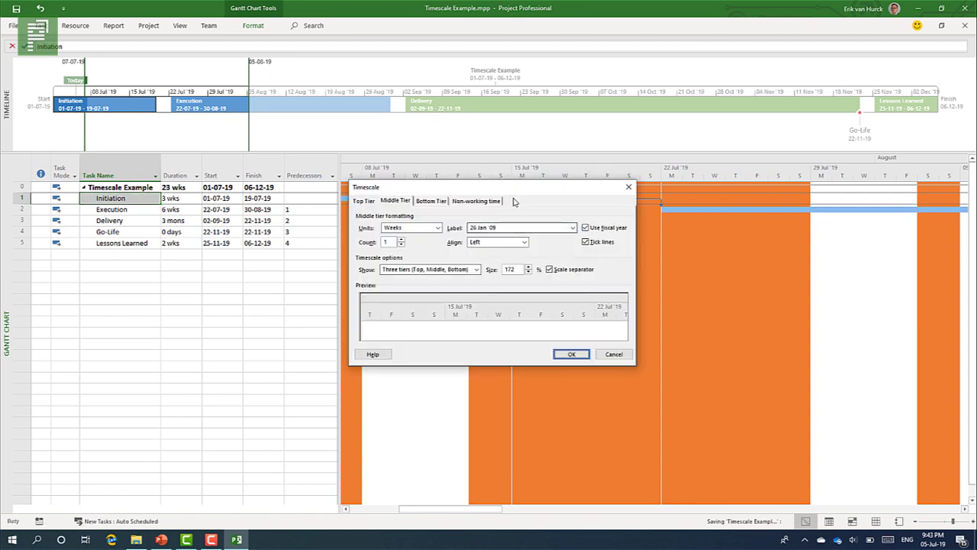
{"action": "left_click", "coordinate": [493, 201]}
{"action": "left_click", "coordinate": [548, 229]}
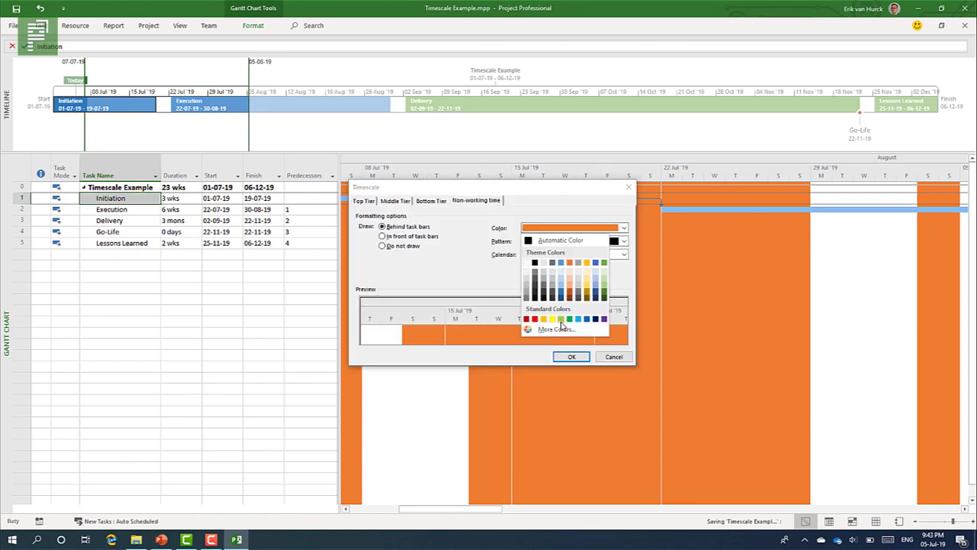
{"action": "left_click", "coordinate": [543, 262]}
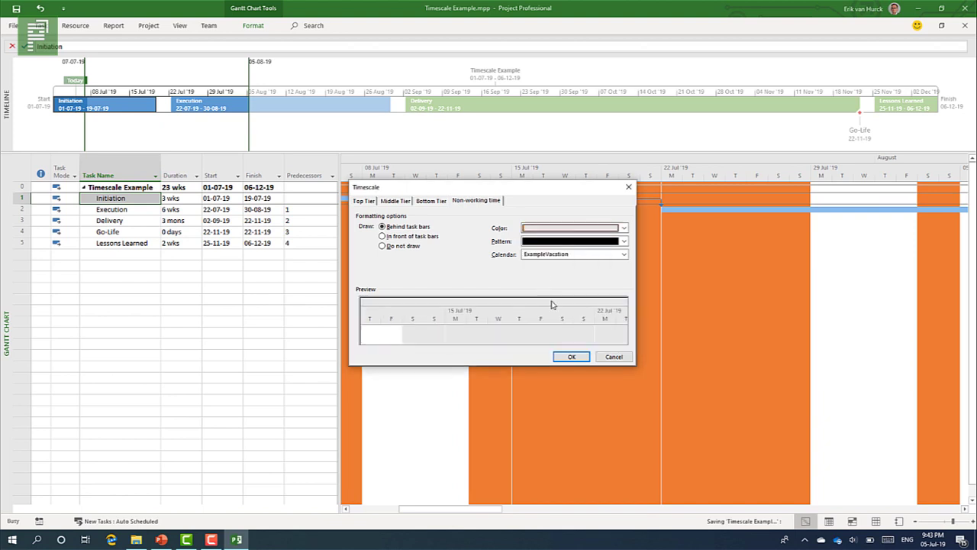
{"action": "left_click", "coordinate": [556, 255]}
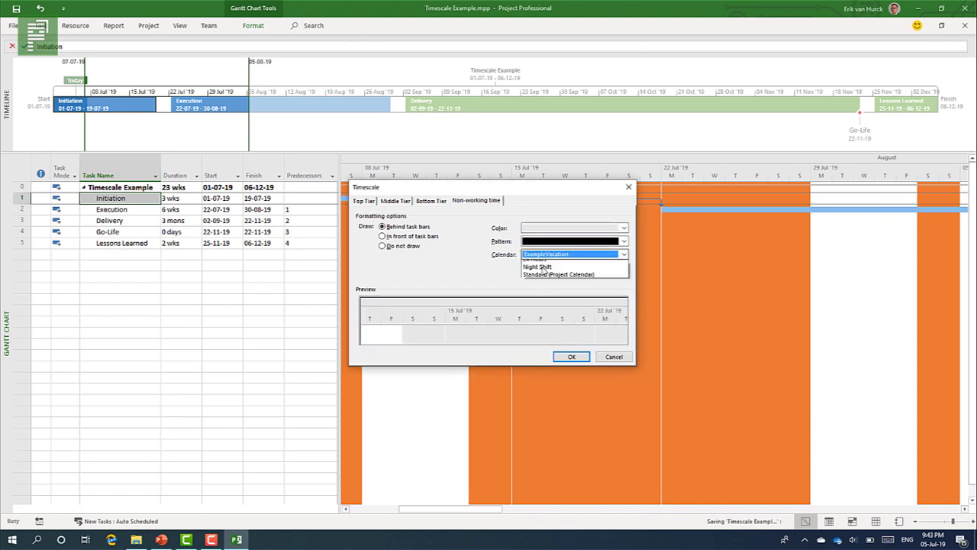
{"action": "left_click", "coordinate": [547, 278]}
{"action": "left_click", "coordinate": [571, 357]}
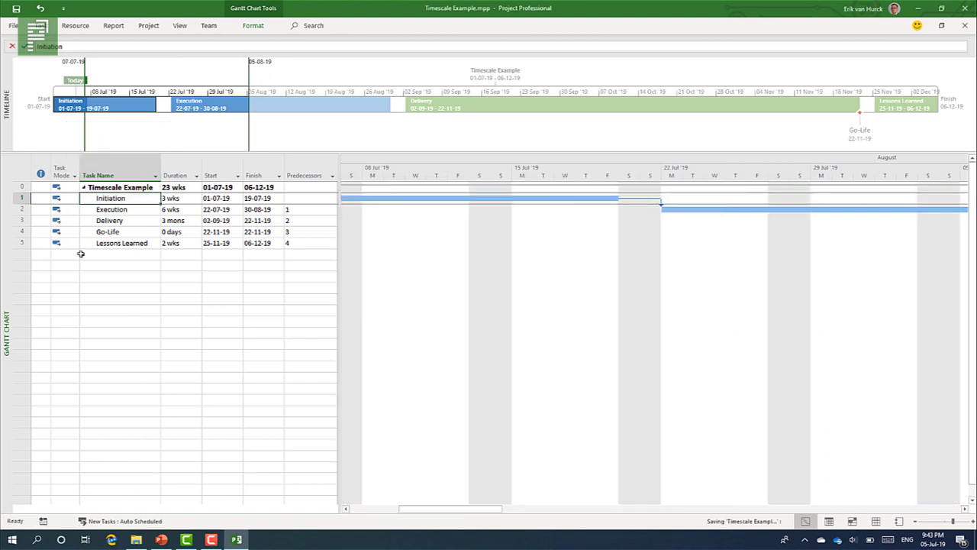
Switch from the Gantt Chart to the saved "Timescale correctly set" view
{"action": "right_click", "coordinate": [20, 327]}
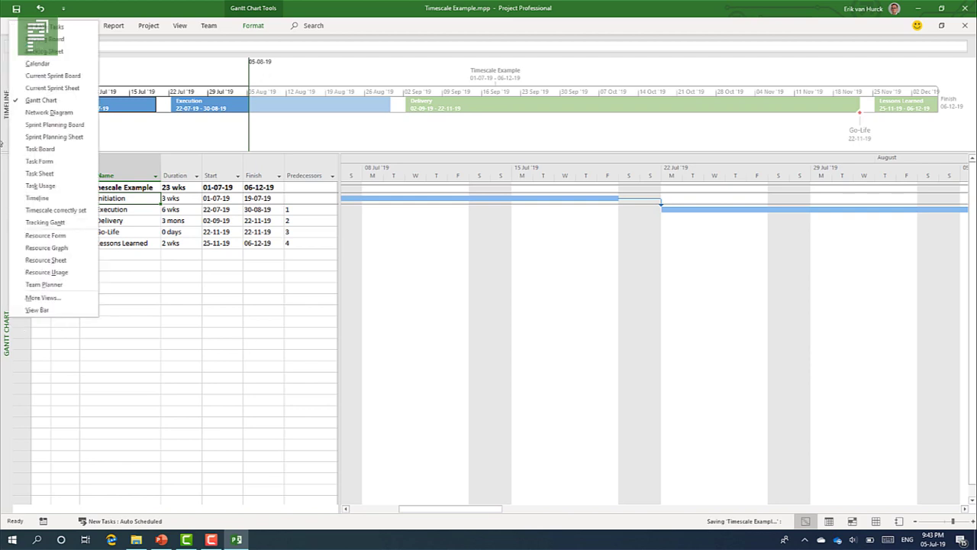
{"action": "left_click", "coordinate": [67, 211]}
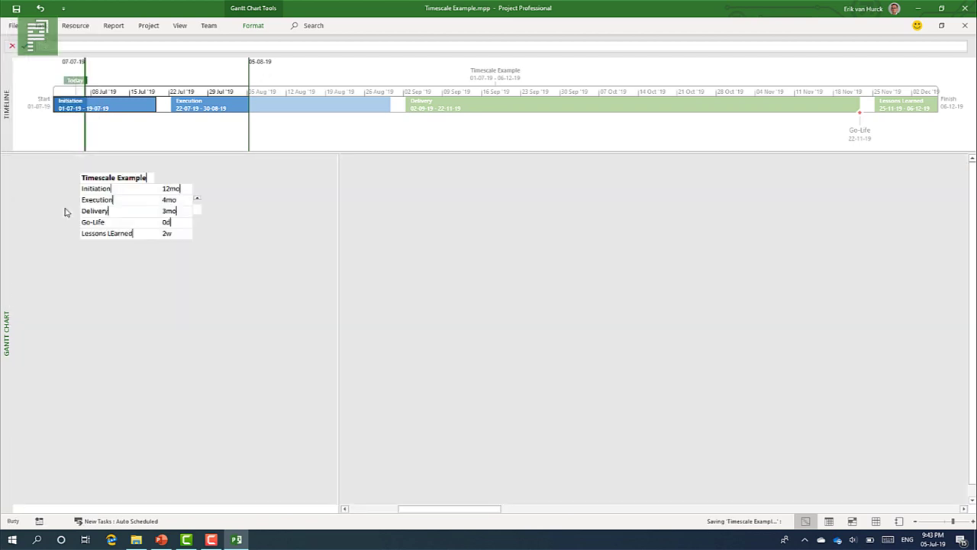